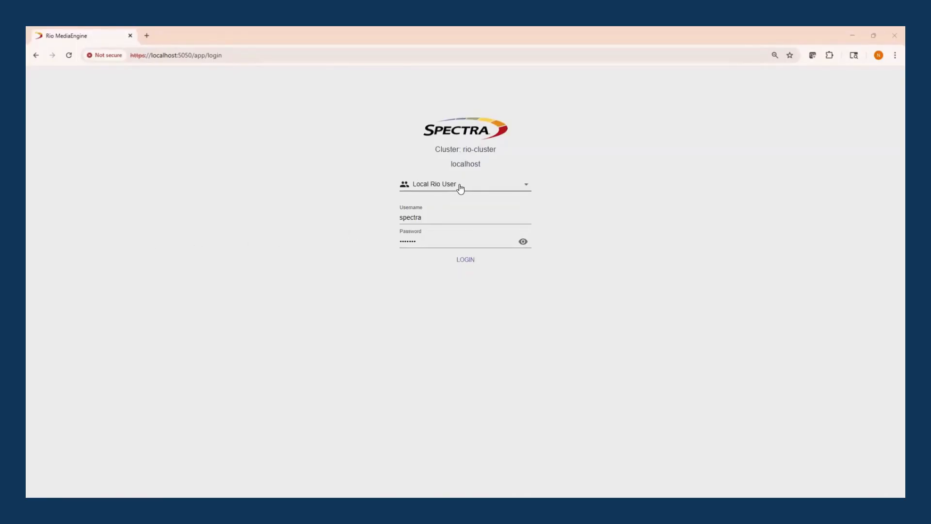
Check the available login types and sign in as a Local Rio User with the filled-in credentials.
{"action": "left_click", "coordinate": [459, 184]}
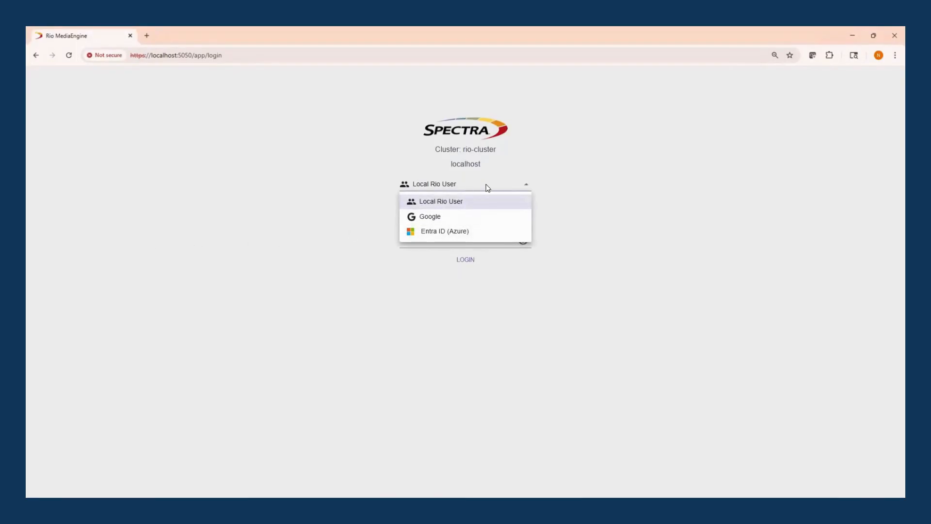
{"action": "left_click", "coordinate": [604, 194]}
{"action": "left_click", "coordinate": [470, 261]}
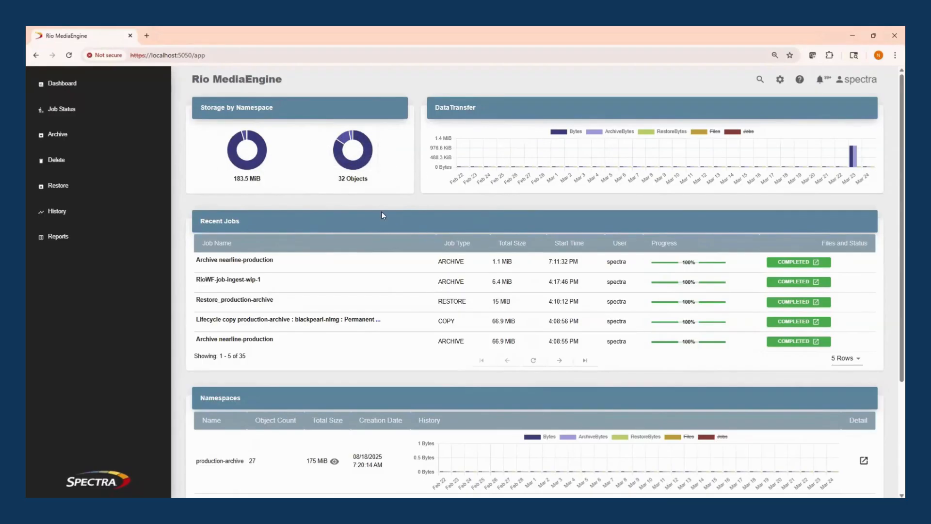
Review the dashboard's recent jobs and namespaces, look over the configuration options, and return to the dashboard.
{"action": "scroll", "coordinate": [544, 272], "scroll_direction": "down", "scroll_amount": 3}
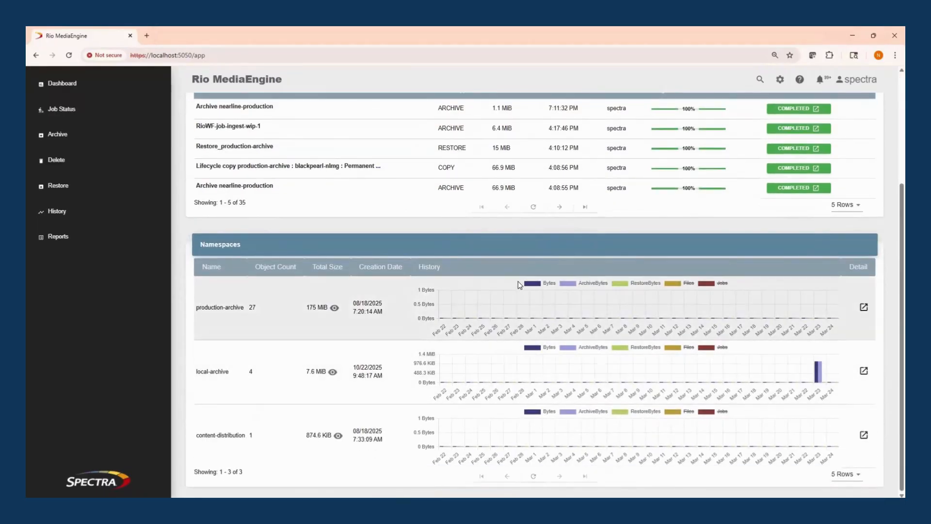
{"action": "scroll", "coordinate": [642, 279], "scroll_direction": "up", "scroll_amount": 3}
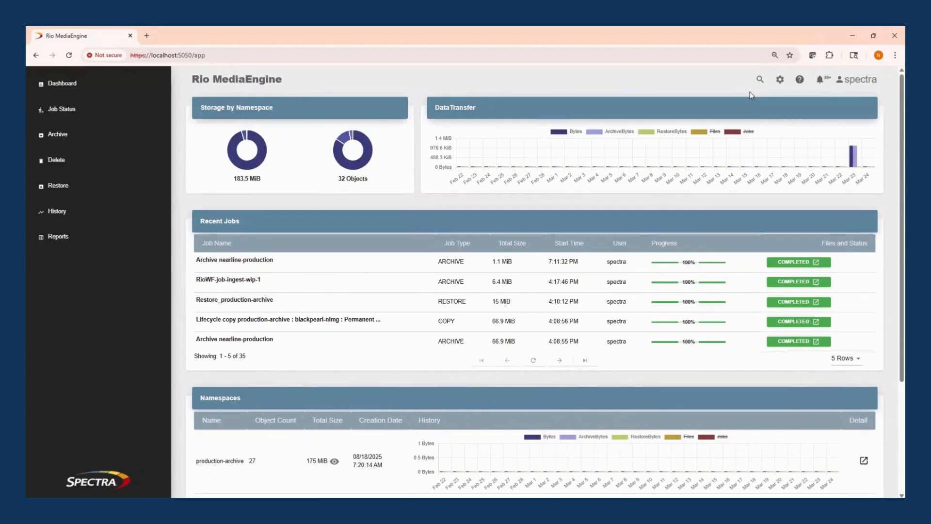
{"action": "left_click", "coordinate": [779, 80]}
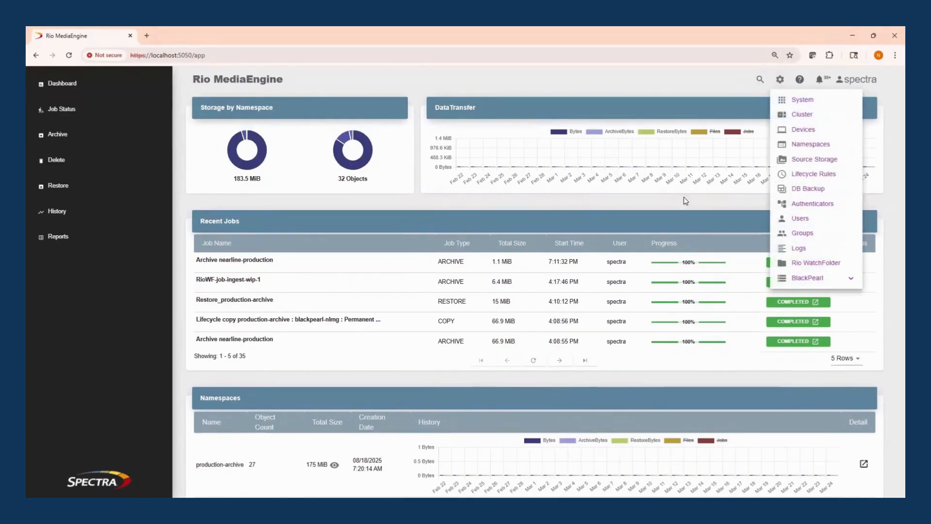
{"action": "left_click", "coordinate": [124, 82]}
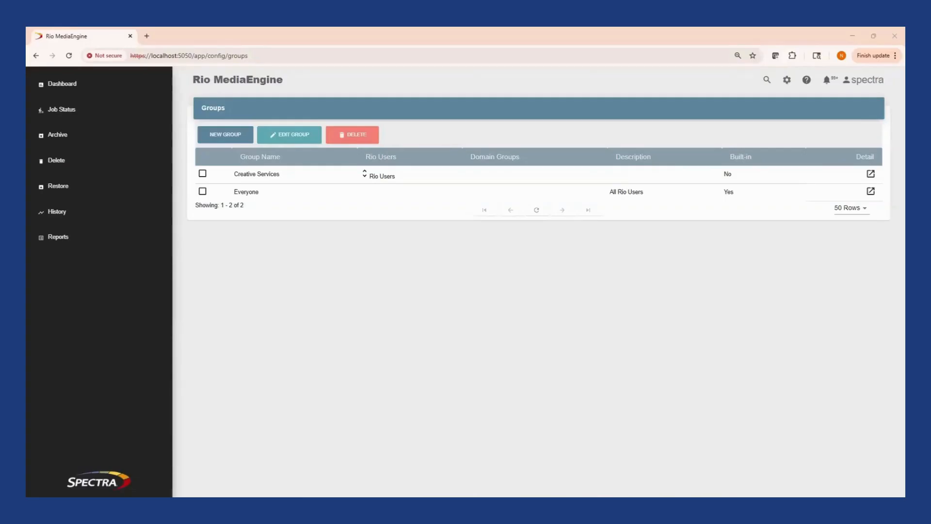
{"action": "left_click", "coordinate": [81, 84]}
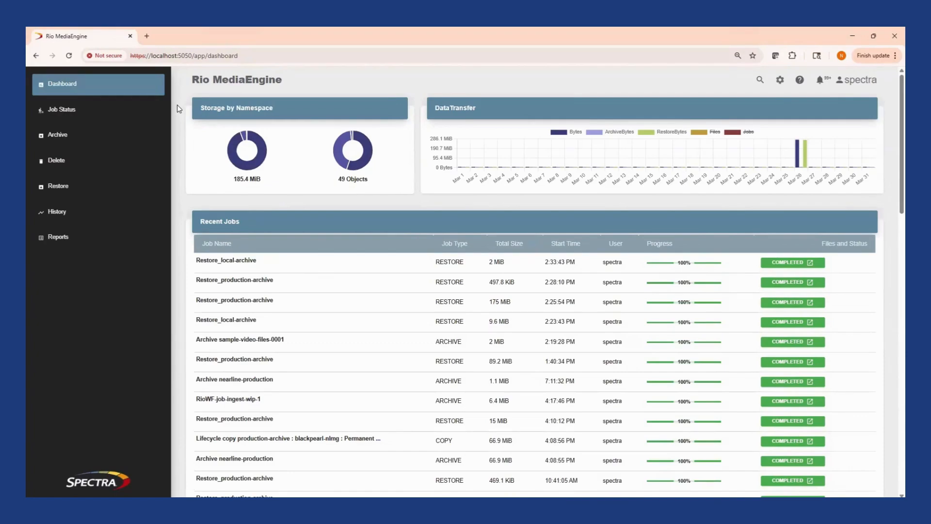
Review the job status lists for both individual jobs and job groups.
{"action": "left_click", "coordinate": [125, 115]}
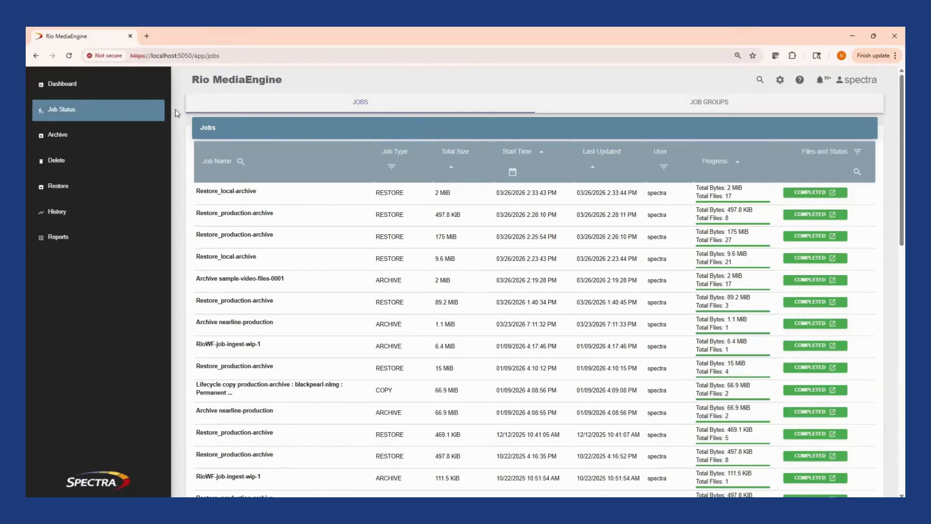
{"action": "left_click", "coordinate": [707, 109]}
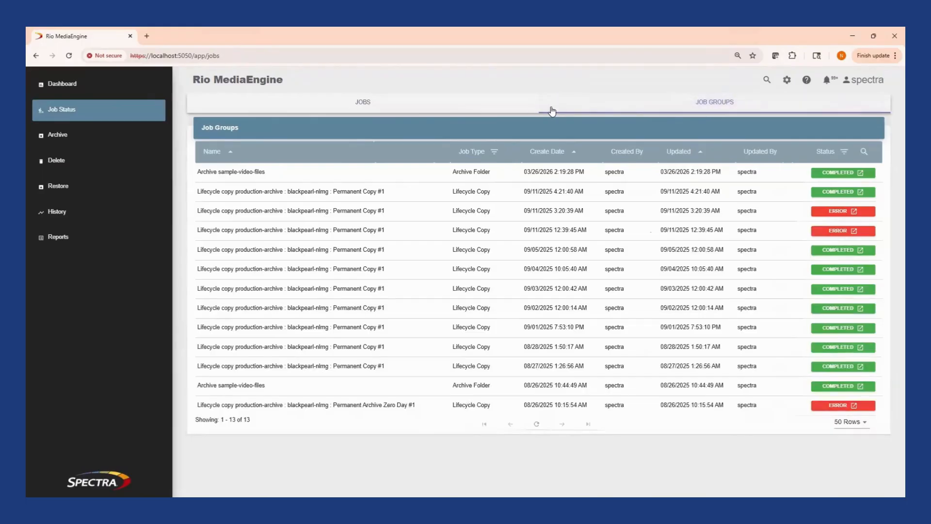
{"action": "left_click", "coordinate": [476, 111]}
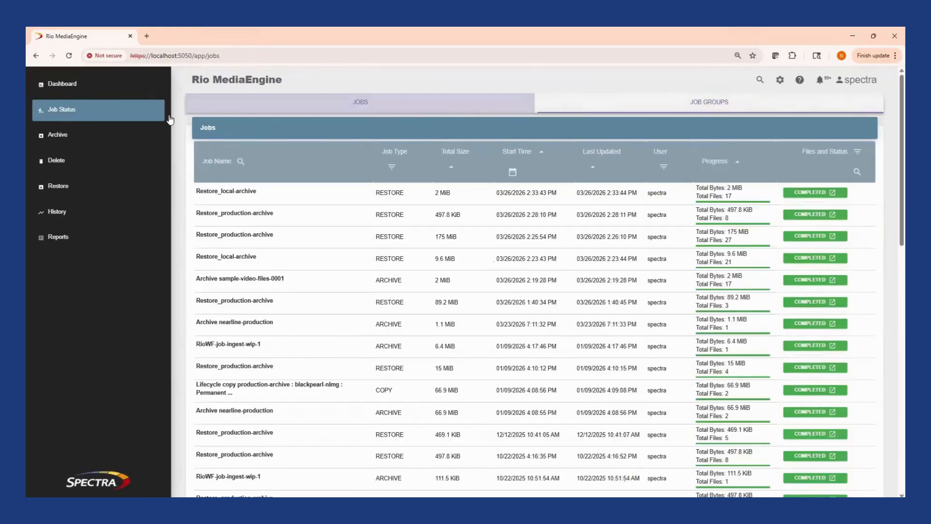
Start a new archive job from the sample-video-files source storage and select Asample_640x3601.mxf and the Project 6 folder.
{"action": "left_click", "coordinate": [92, 139]}
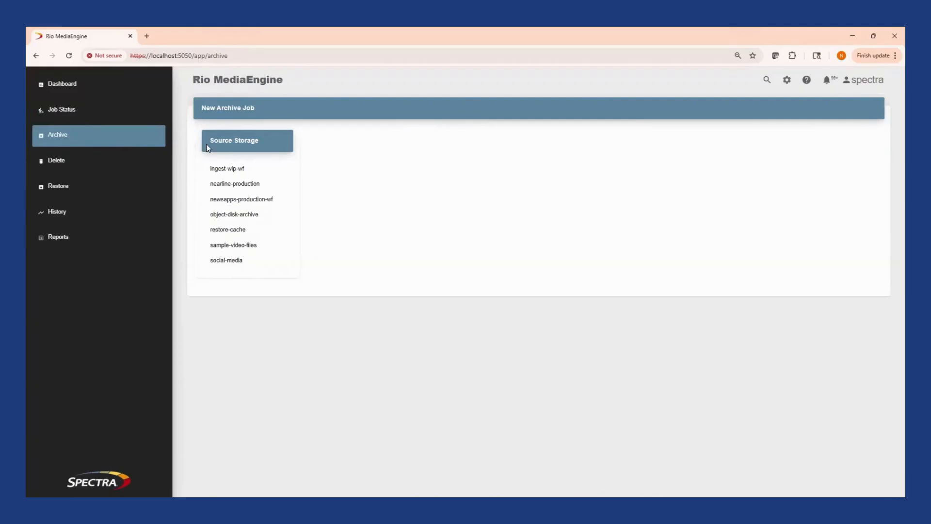
{"action": "left_click", "coordinate": [241, 248]}
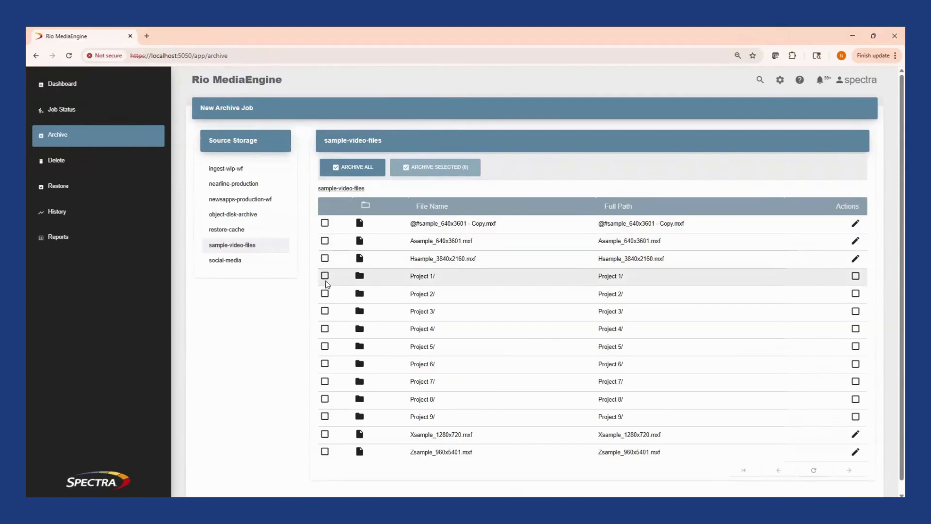
{"action": "left_click", "coordinate": [325, 240]}
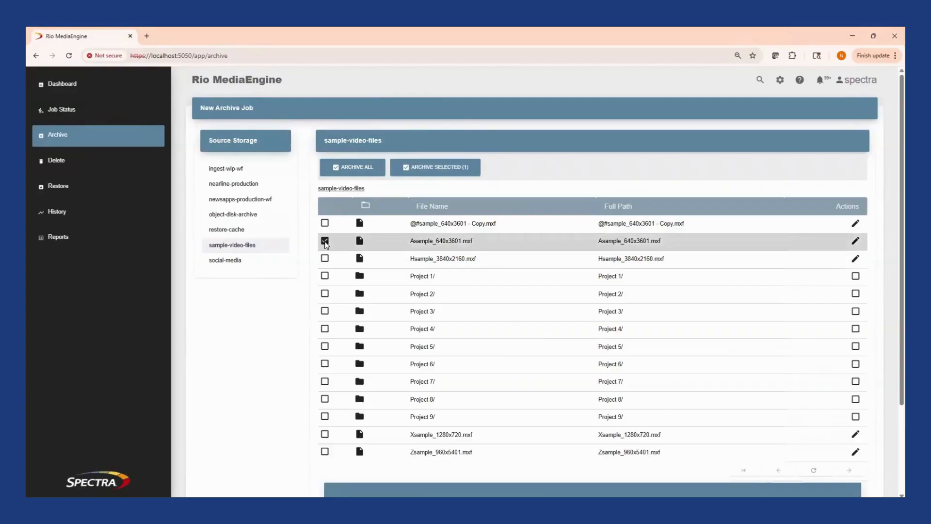
{"action": "left_click", "coordinate": [325, 364]}
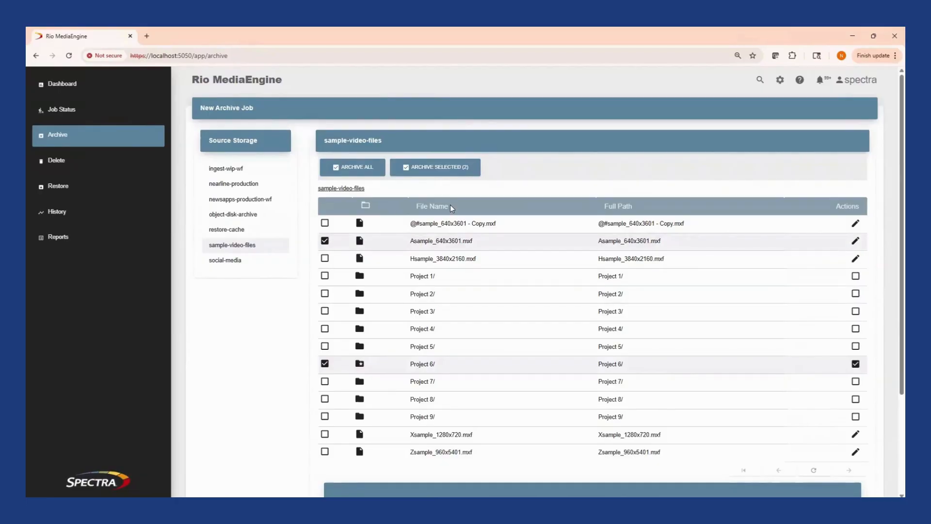
{"action": "scroll", "coordinate": [448, 204], "scroll_direction": "down", "scroll_amount": 1}
{"action": "scroll", "coordinate": [451, 215], "scroll_direction": "down", "scroll_amount": 2}
{"action": "scroll", "coordinate": [440, 382], "scroll_direction": "up", "scroll_amount": 3}
Submit the selected items as job "Archive sample-video-files" to the local-archive namespace and check the job list.
{"action": "left_click", "coordinate": [451, 169]}
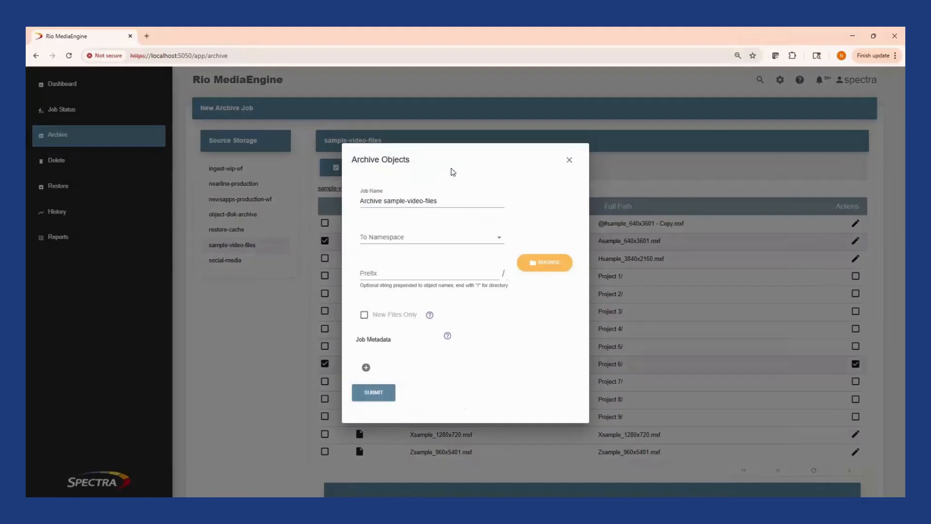
{"action": "left_click", "coordinate": [451, 202]}
{"action": "left_click", "coordinate": [450, 245]}
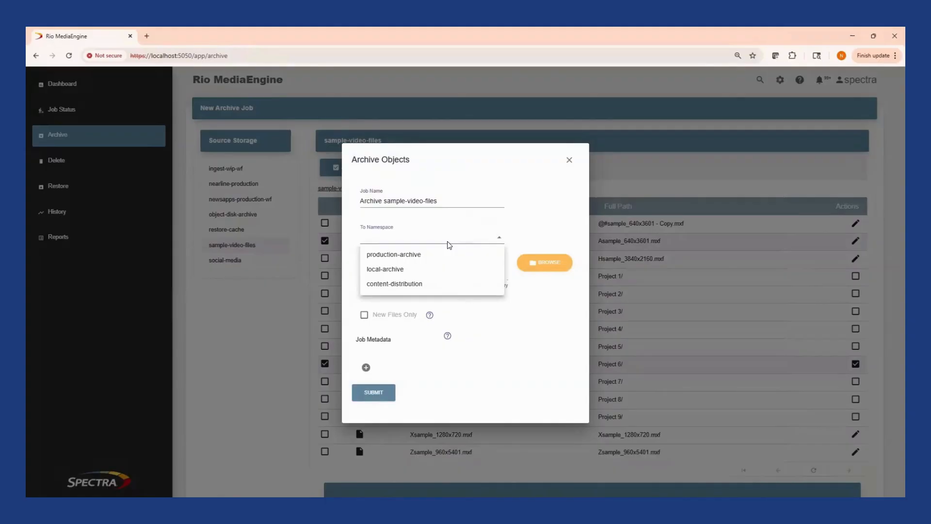
{"action": "left_click", "coordinate": [436, 270]}
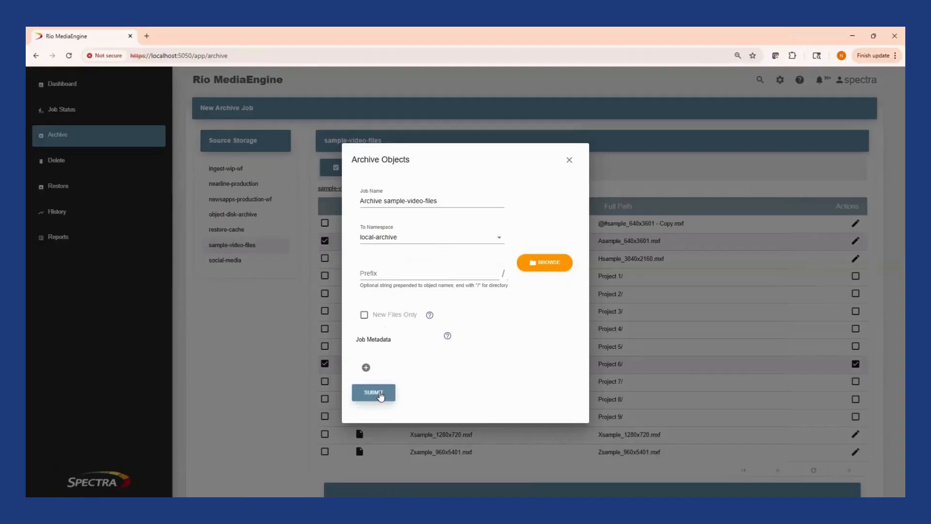
{"action": "left_click", "coordinate": [380, 395]}
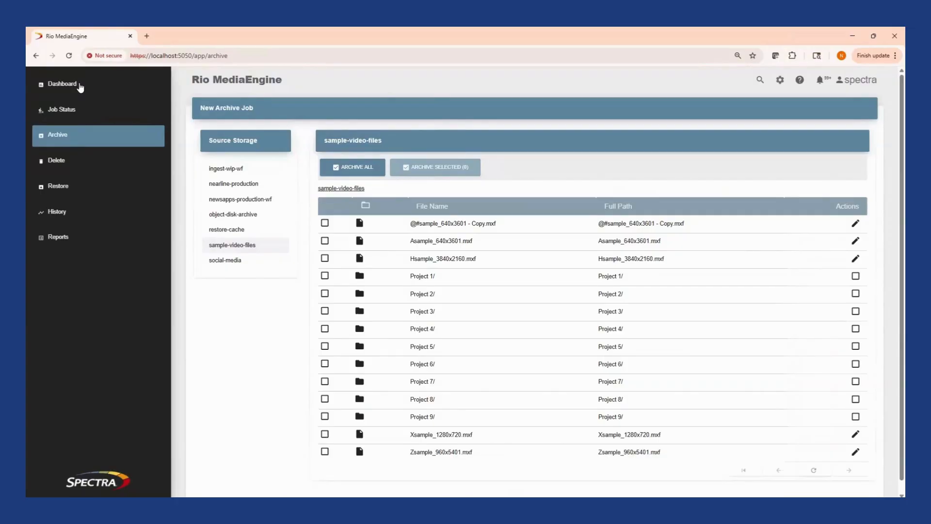
{"action": "left_click", "coordinate": [79, 116]}
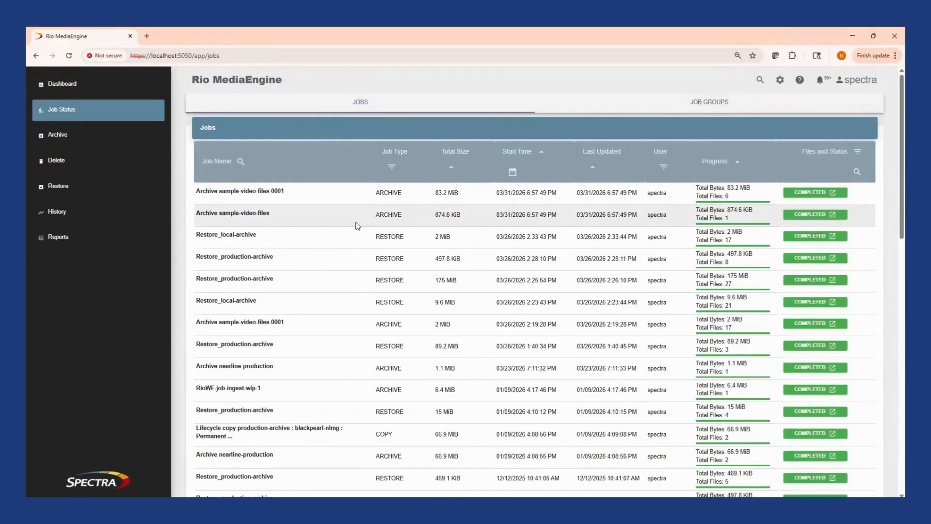
Open the Object Manager for deleting objects and choose the local-archive namespace.
{"action": "left_click", "coordinate": [64, 166]}
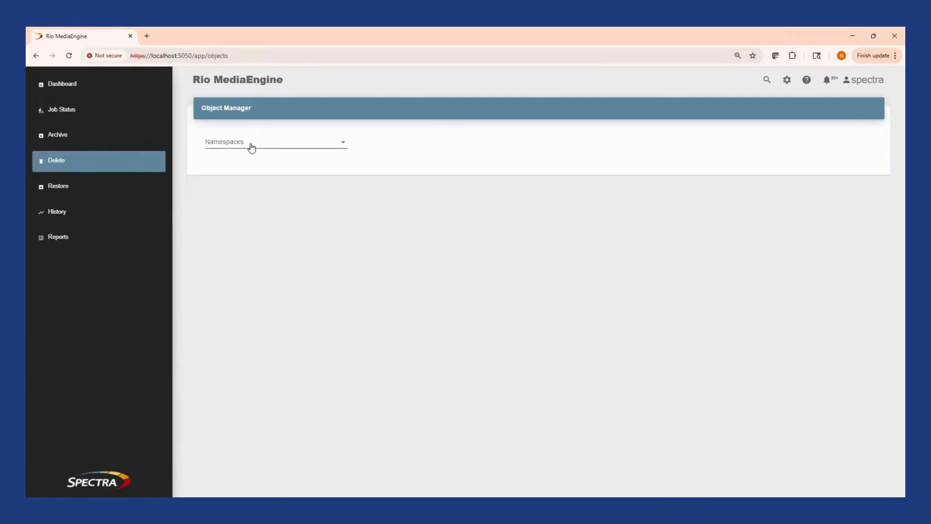
{"action": "left_click", "coordinate": [251, 147]}
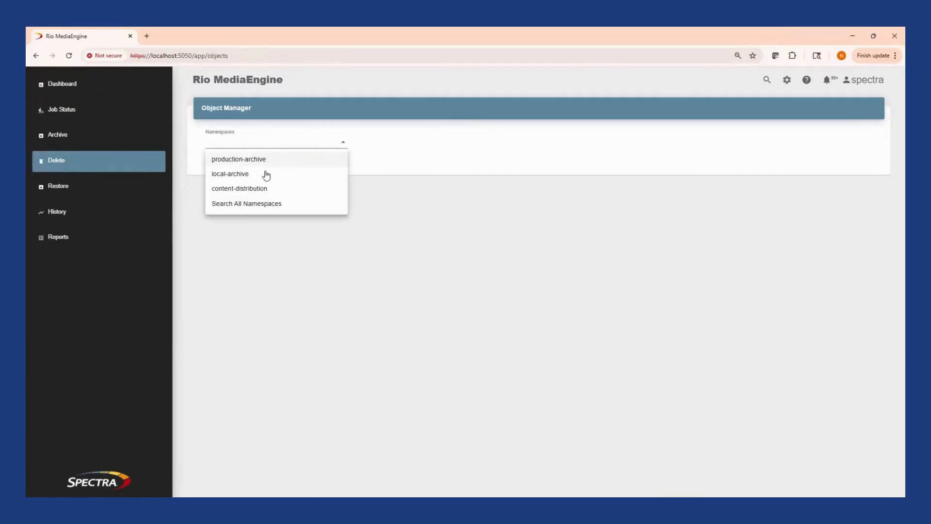
{"action": "left_click", "coordinate": [267, 179]}
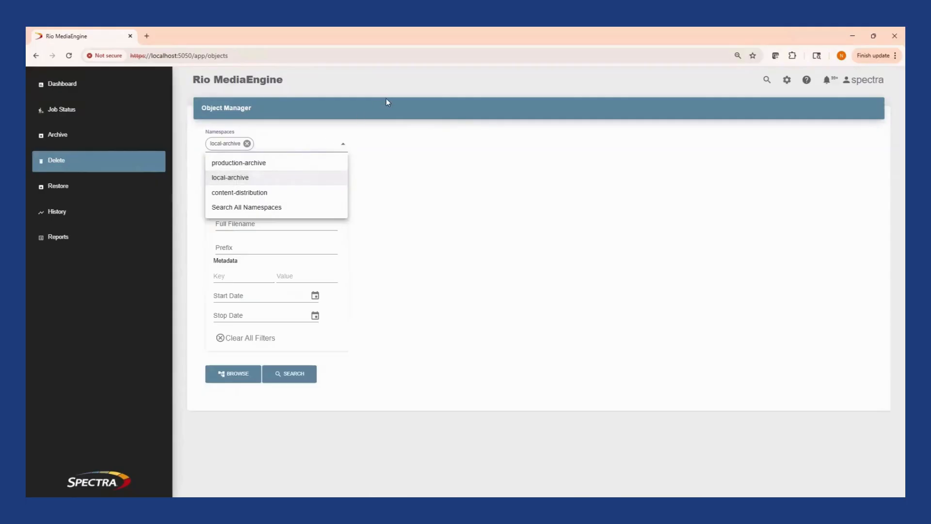
{"action": "left_click", "coordinate": [386, 98]}
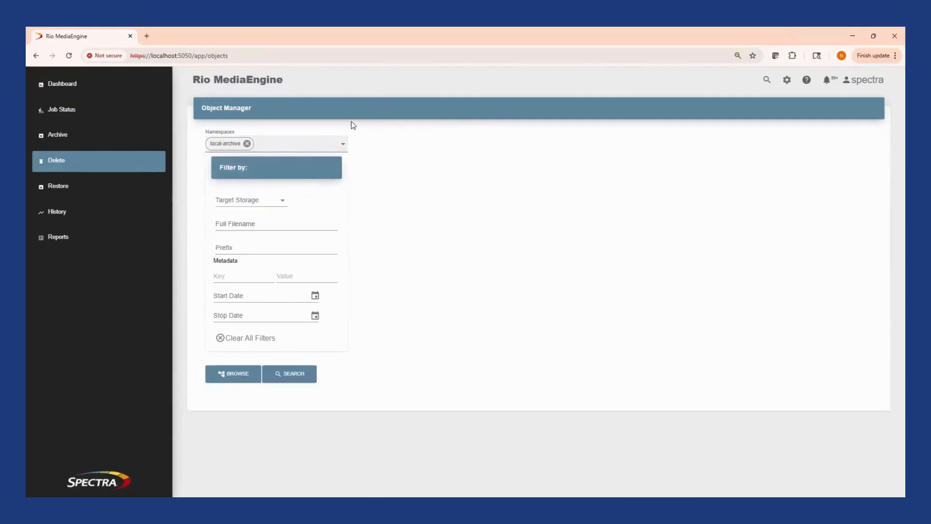
On the restore page, add the production-archive namespace, check the target storage filter, and search both namespaces without filters.
{"action": "left_click", "coordinate": [136, 189]}
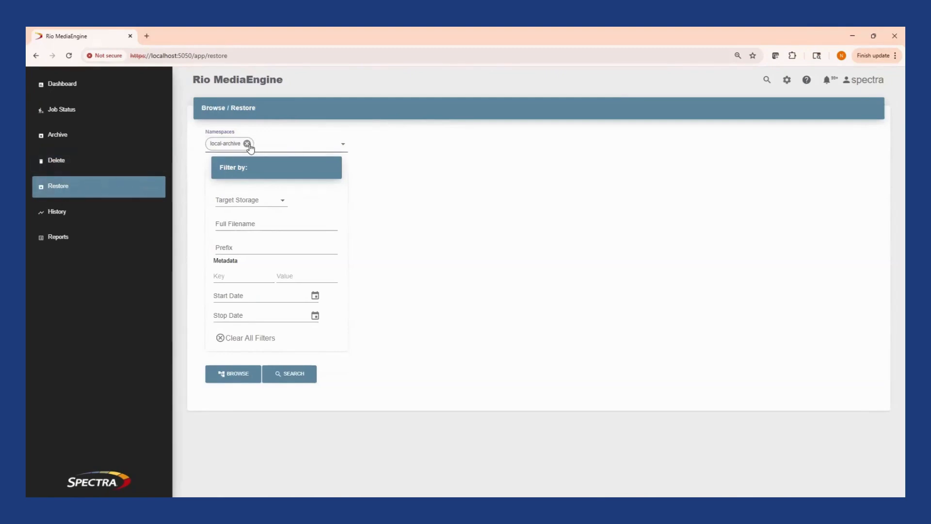
{"action": "left_click", "coordinate": [302, 145]}
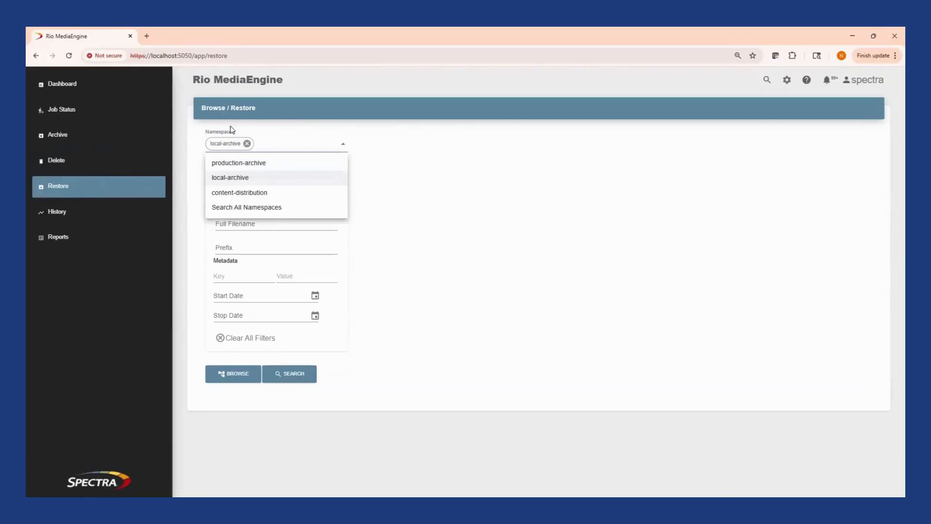
{"action": "left_click", "coordinate": [277, 166]}
{"action": "left_click", "coordinate": [392, 129]}
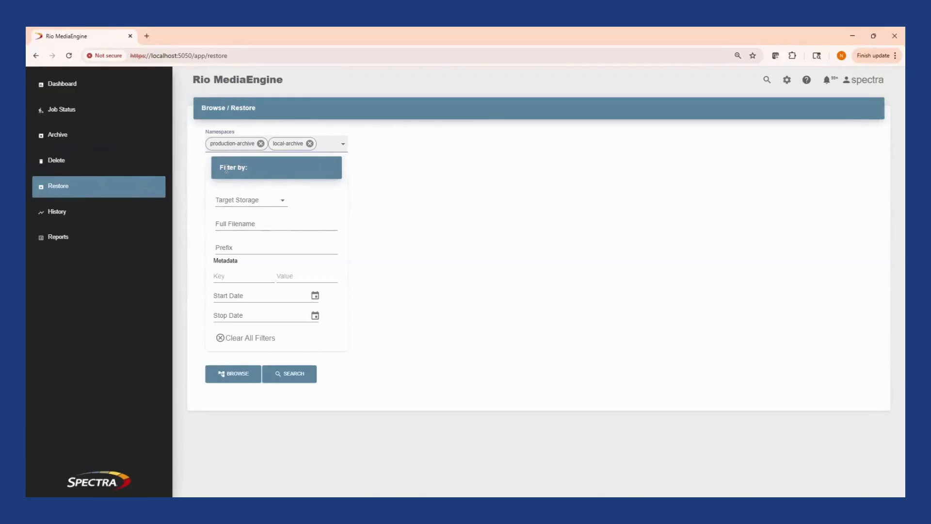
{"action": "left_click", "coordinate": [260, 201]}
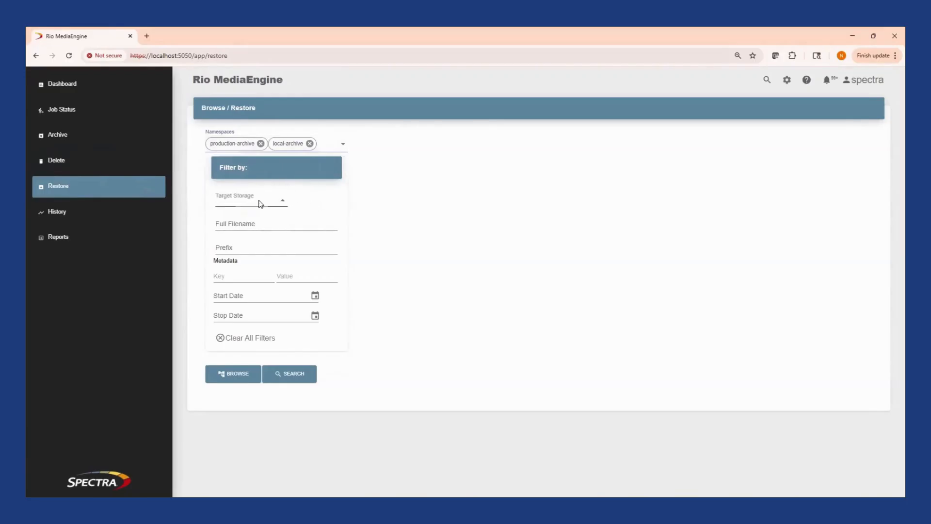
{"action": "left_click", "coordinate": [304, 195]}
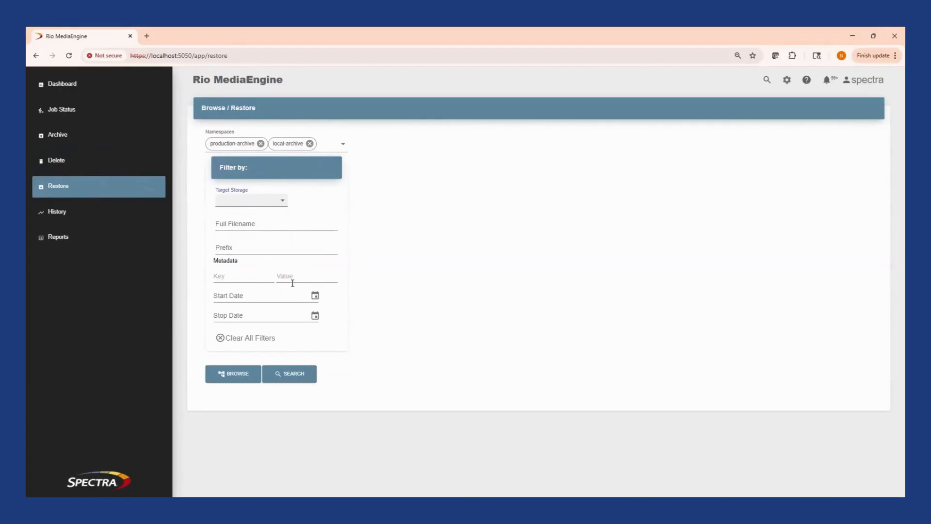
{"action": "left_click", "coordinate": [292, 376]}
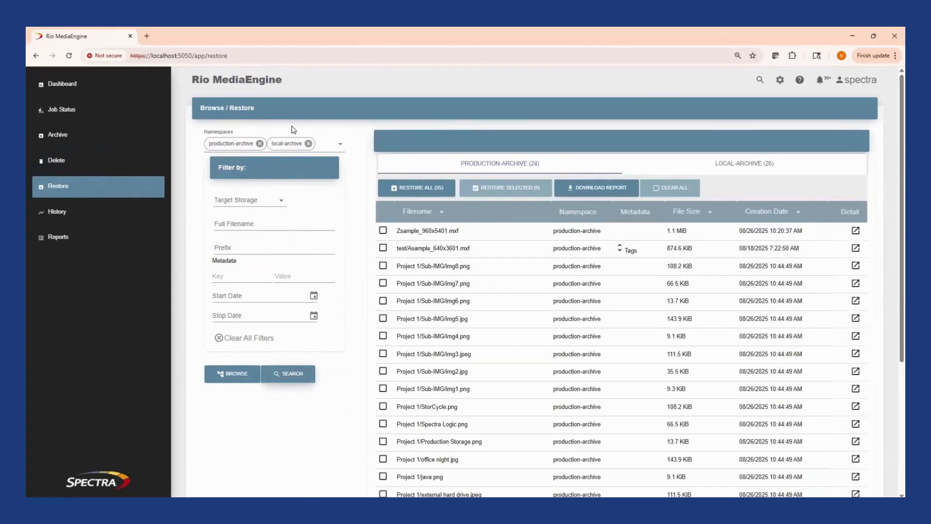
Remove production-archive from the restore namespaces and browse local-archive, viewing the Project 6 folder and returning to the root.
{"action": "left_click", "coordinate": [260, 143]}
{"action": "left_click", "coordinate": [245, 374]}
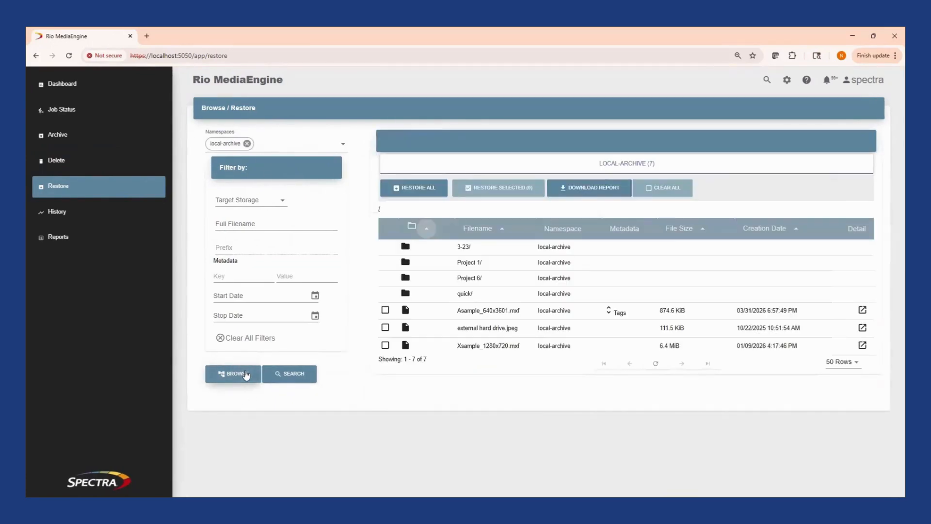
{"action": "left_click", "coordinate": [404, 278]}
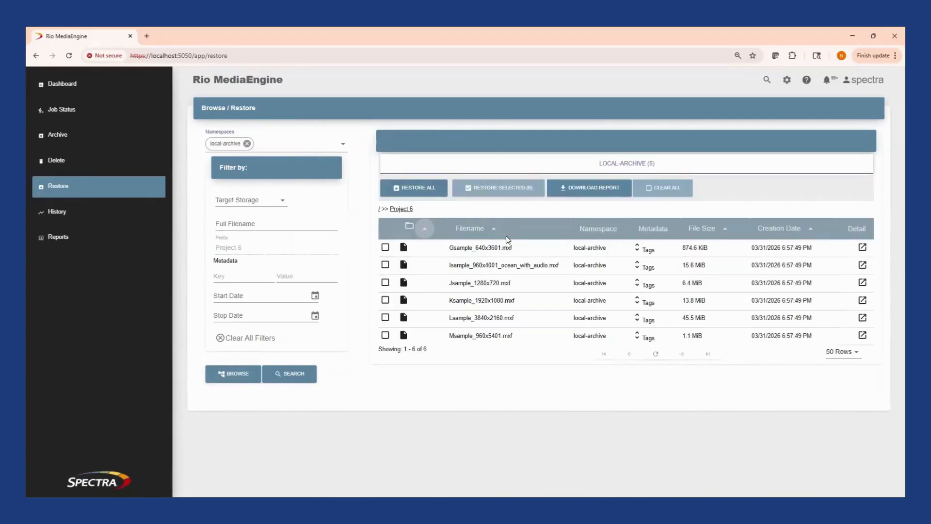
{"action": "left_click", "coordinate": [379, 209]}
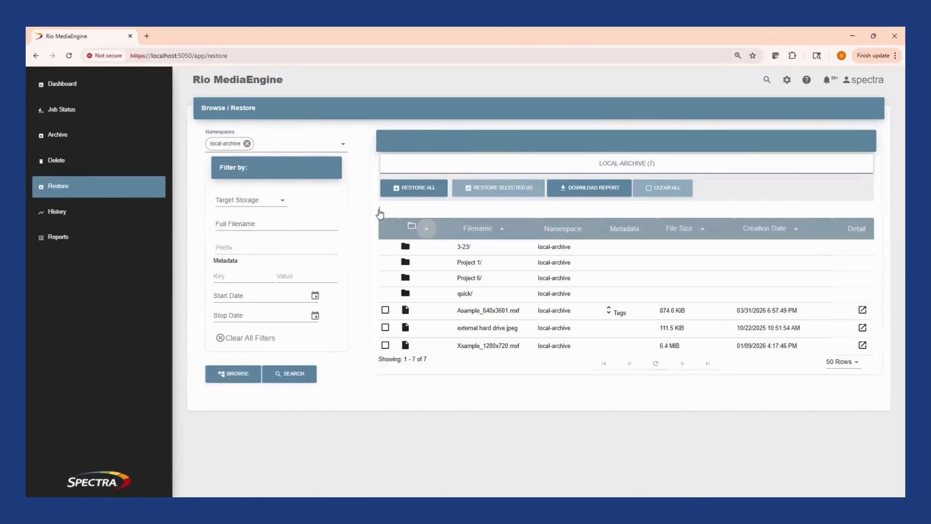
Review the restore destinations and Restore as options for Asample_640x3601.mxf and external hard drive.jpeg, without creating a job, and deselect both files.
{"action": "left_click", "coordinate": [385, 310]}
{"action": "left_click", "coordinate": [384, 328]}
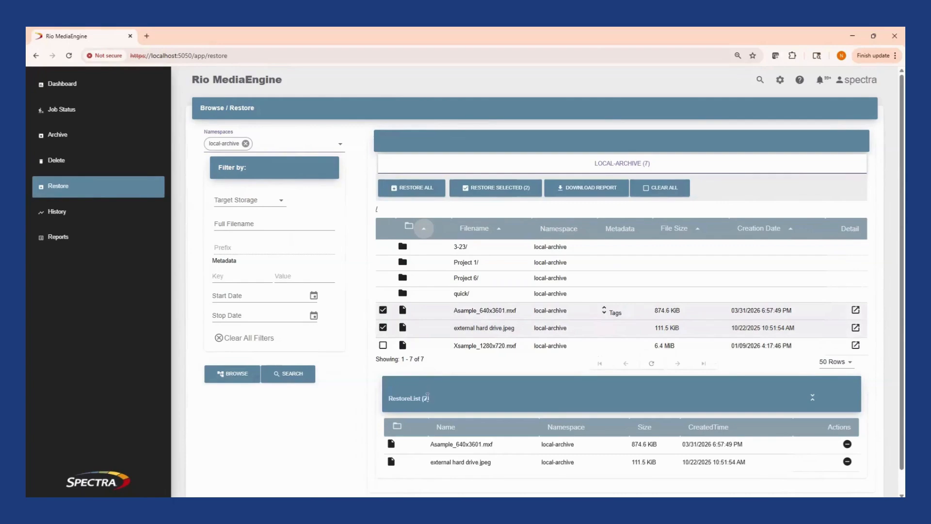
{"action": "left_click", "coordinate": [490, 194]}
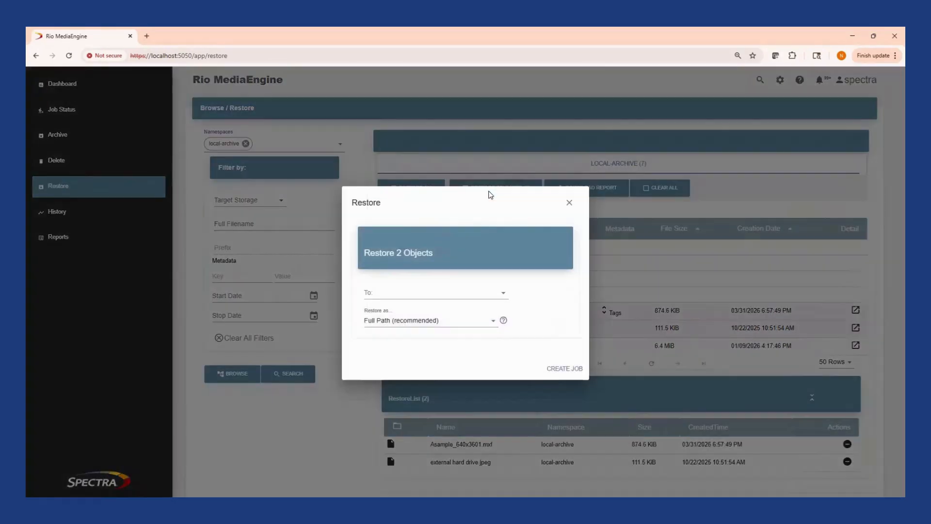
{"action": "left_click", "coordinate": [470, 301]}
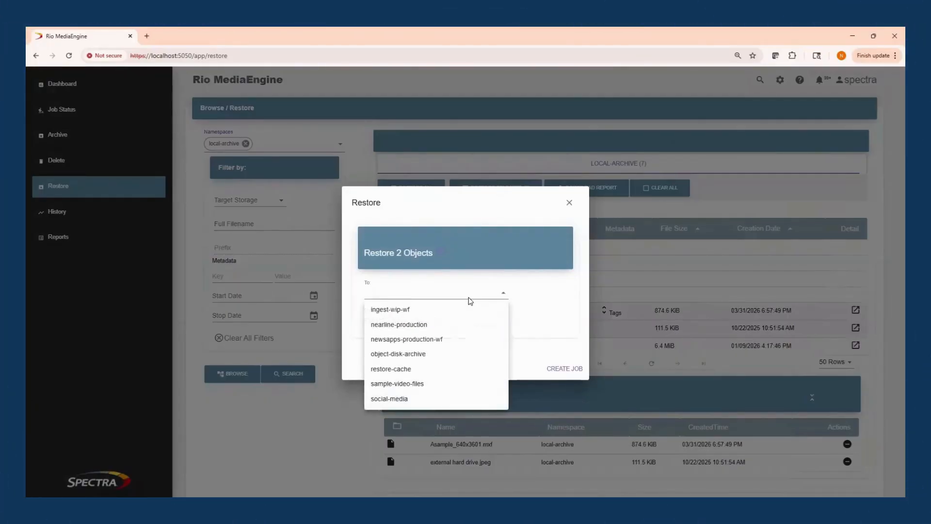
{"action": "left_click", "coordinate": [513, 299]}
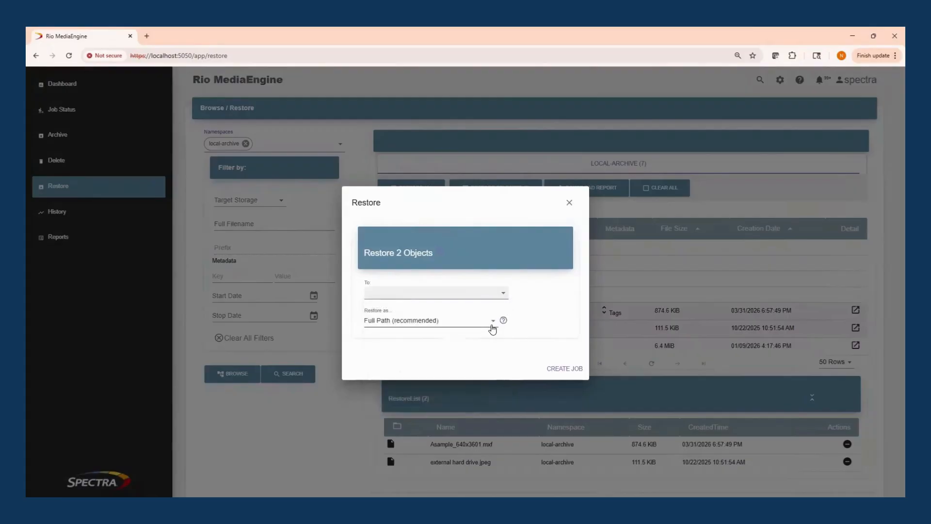
{"action": "left_click", "coordinate": [492, 321]}
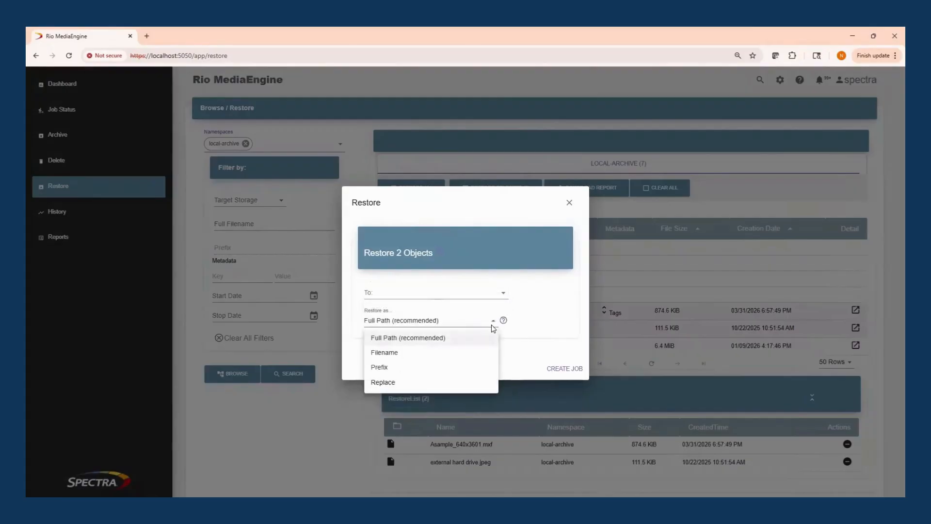
{"action": "left_click", "coordinate": [553, 319]}
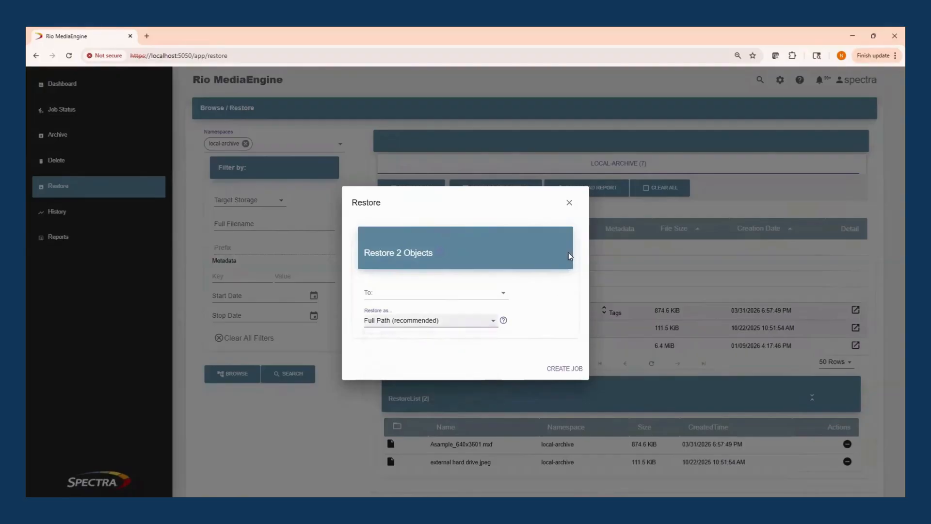
{"action": "left_click", "coordinate": [569, 204]}
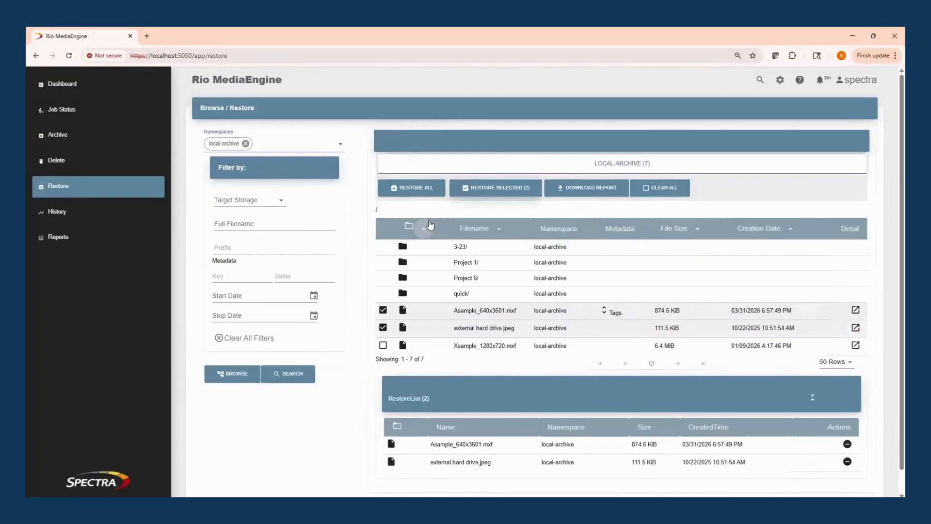
{"action": "left_click", "coordinate": [383, 310]}
{"action": "left_click", "coordinate": [383, 327]}
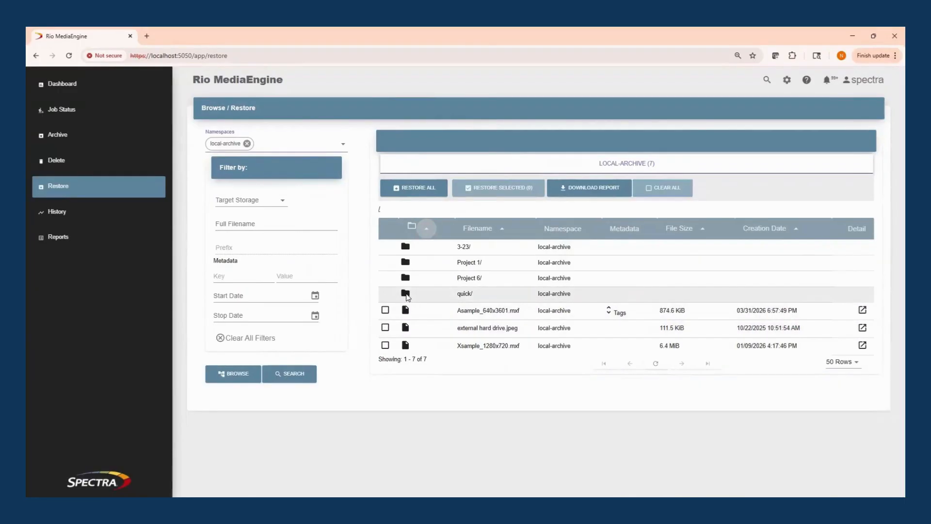
Create a QuickRestore job for bucket.png, external hard drive.jpeg, java.png and office night.jpg from the quick/Project 1 folder.
{"action": "left_click", "coordinate": [406, 294]}
{"action": "left_click", "coordinate": [406, 247]}
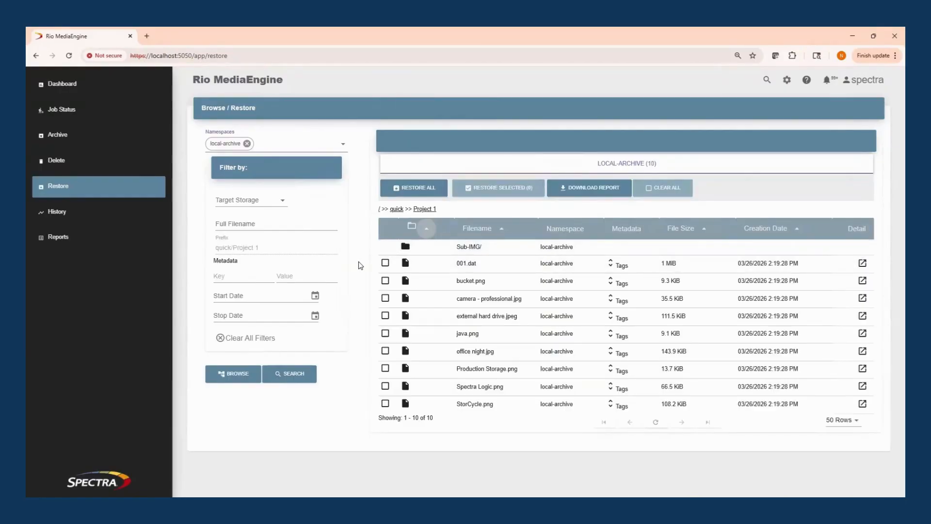
{"action": "left_click", "coordinate": [385, 281]}
{"action": "left_click", "coordinate": [383, 315]}
{"action": "left_click", "coordinate": [384, 333]}
{"action": "left_click", "coordinate": [383, 350]}
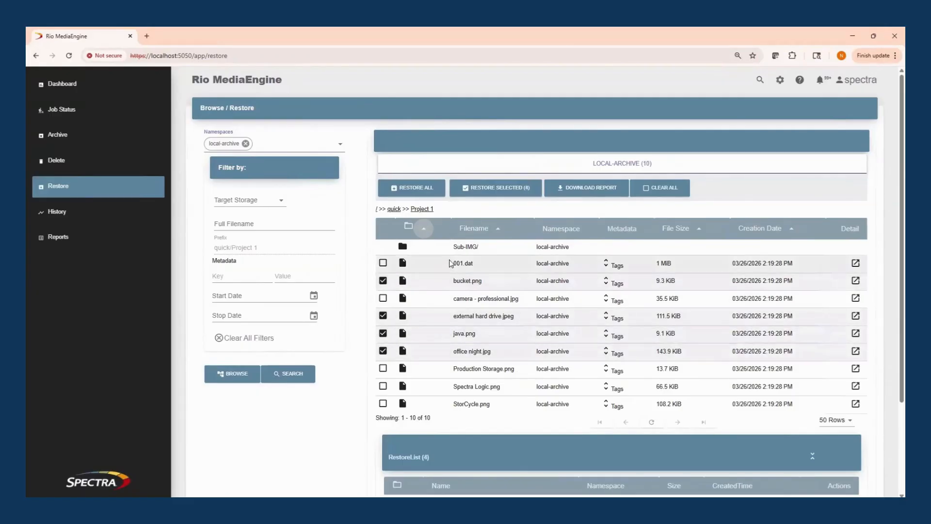
{"action": "left_click", "coordinate": [498, 190]}
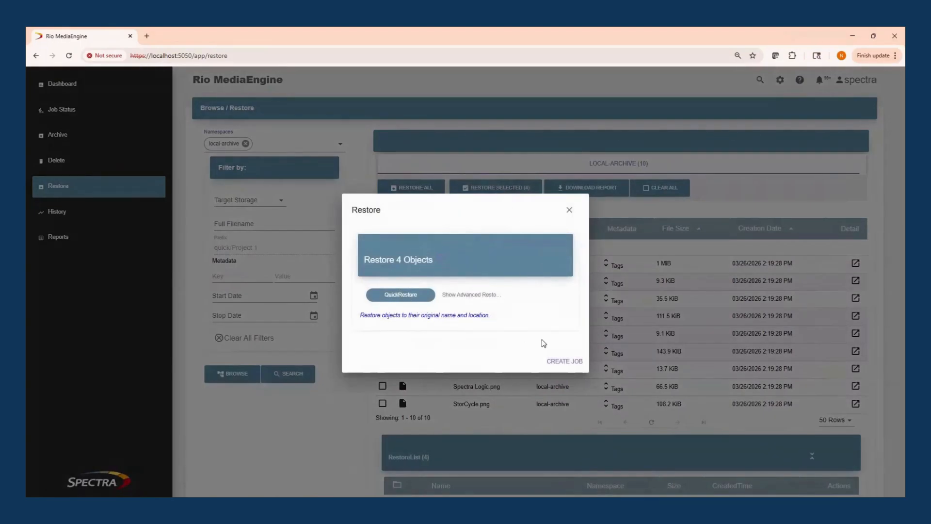
{"action": "left_click", "coordinate": [575, 363]}
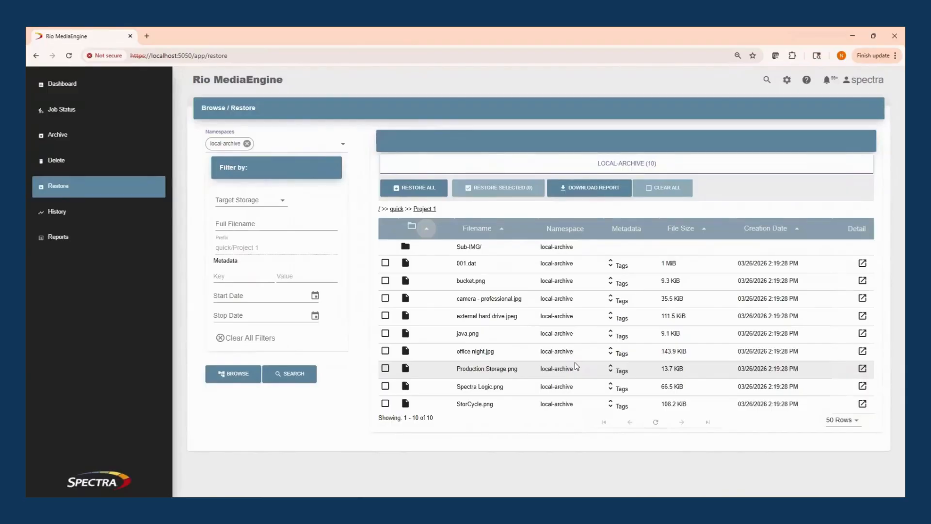
Check the job list and review the details of the newest Restore_local-archive job, closing them when done.
{"action": "left_click", "coordinate": [78, 111]}
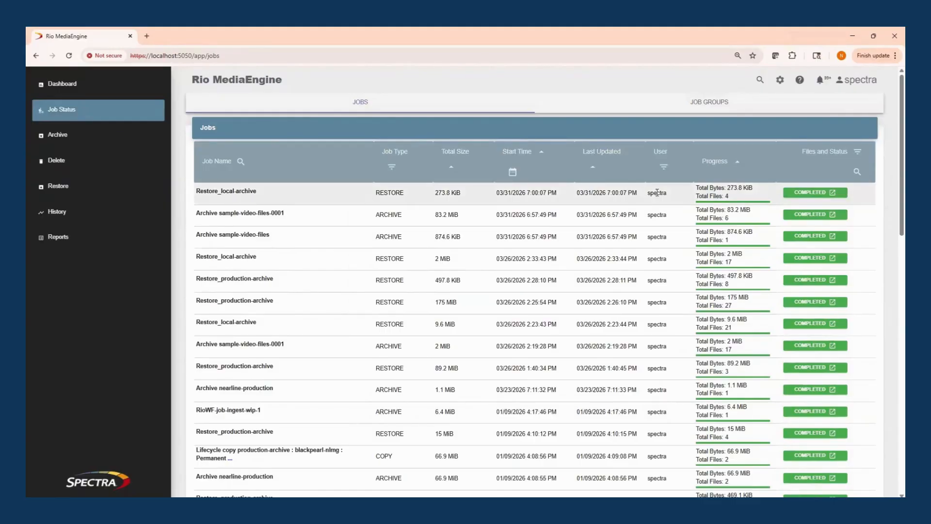
{"action": "left_click", "coordinate": [796, 196]}
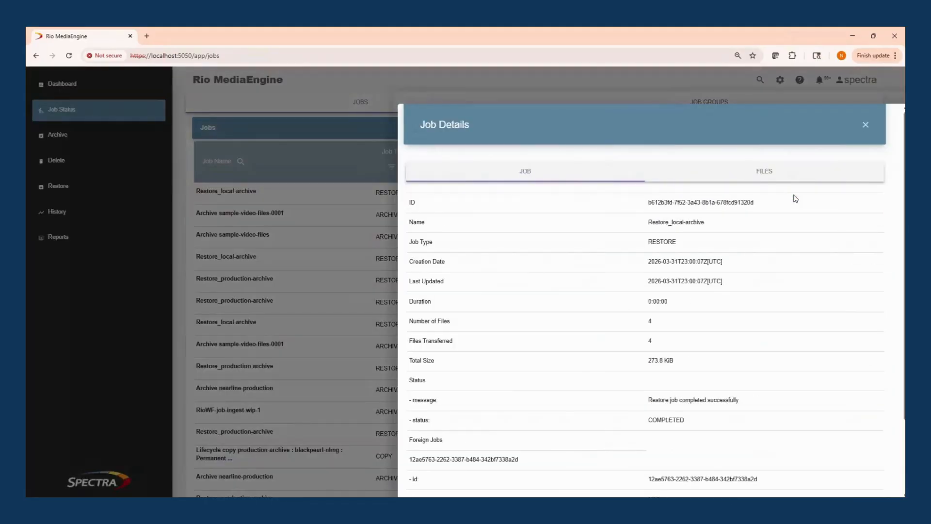
{"action": "scroll", "coordinate": [781, 262], "scroll_direction": "down", "scroll_amount": 2}
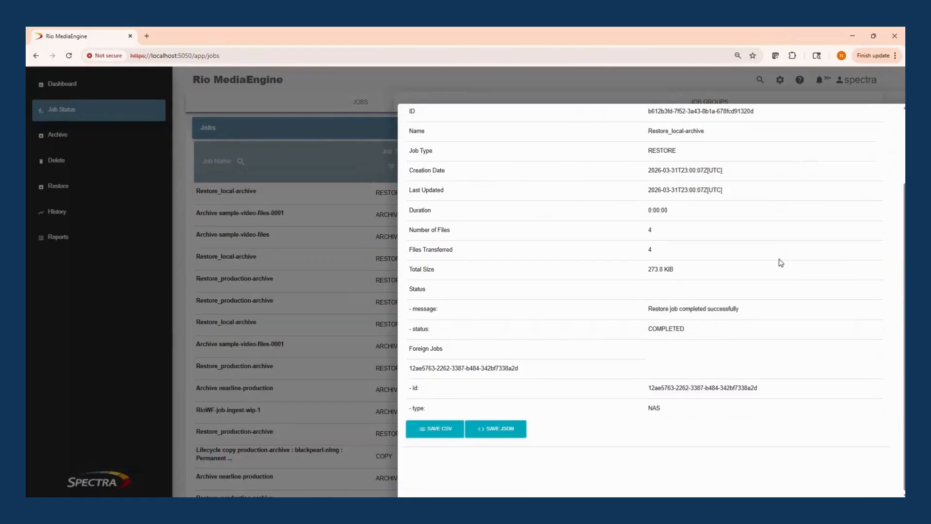
{"action": "scroll", "coordinate": [783, 257], "scroll_direction": "up", "scroll_amount": 2}
{"action": "left_click", "coordinate": [869, 134]}
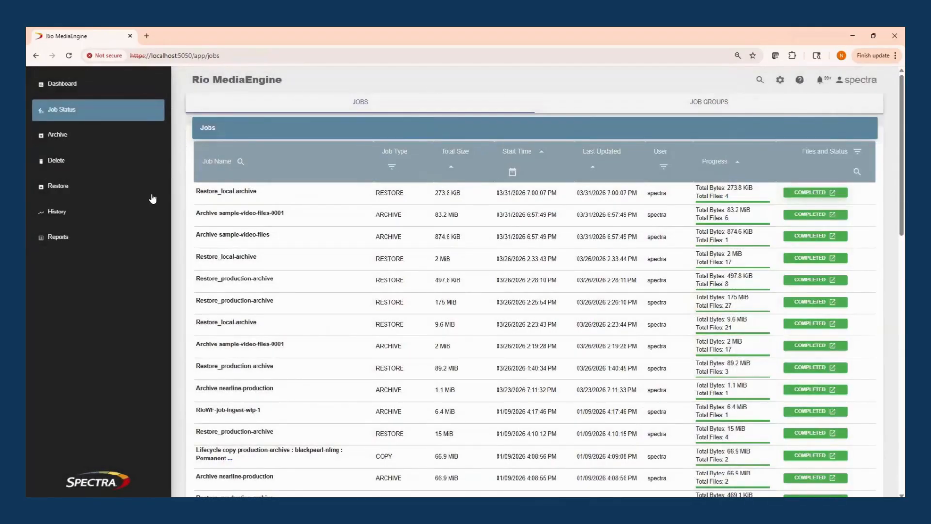
View the transfer history charts and the available reports, and return to the dashboard.
{"action": "left_click", "coordinate": [81, 214]}
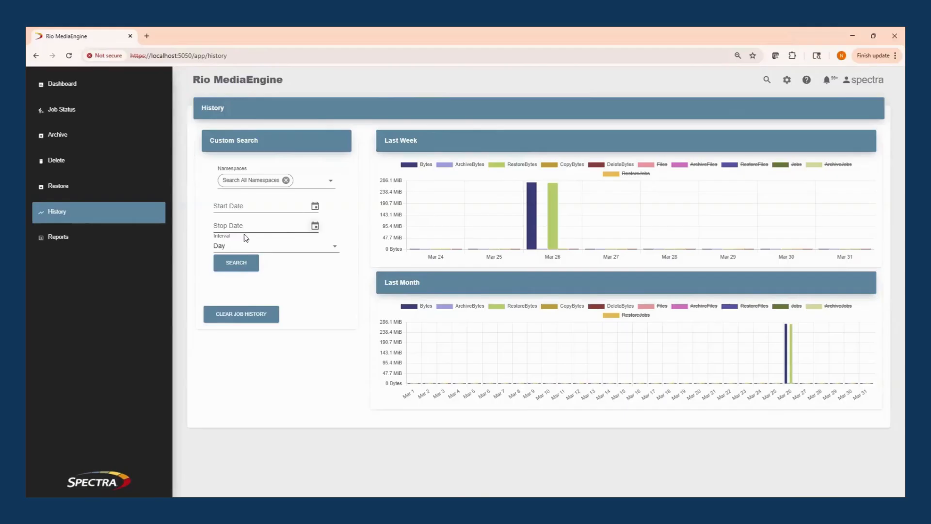
{"action": "left_click", "coordinate": [76, 243]}
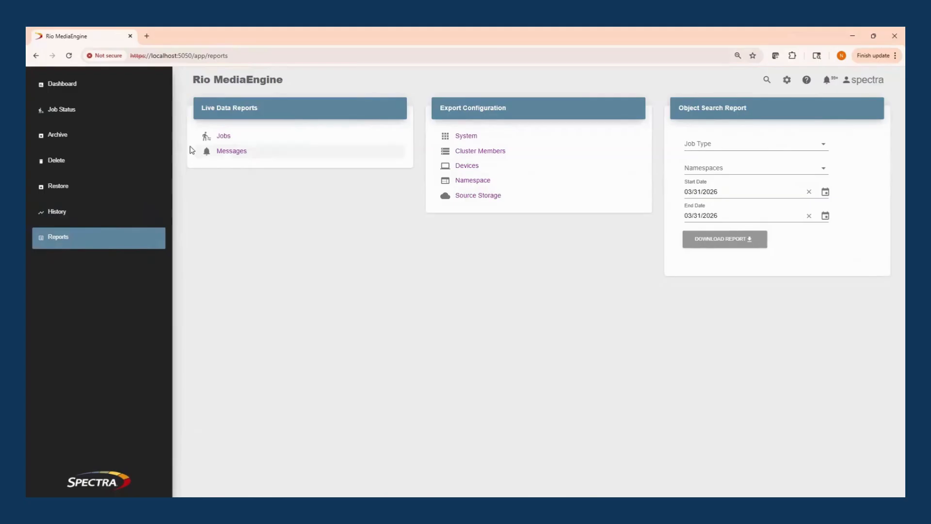
{"action": "left_click", "coordinate": [102, 86]}
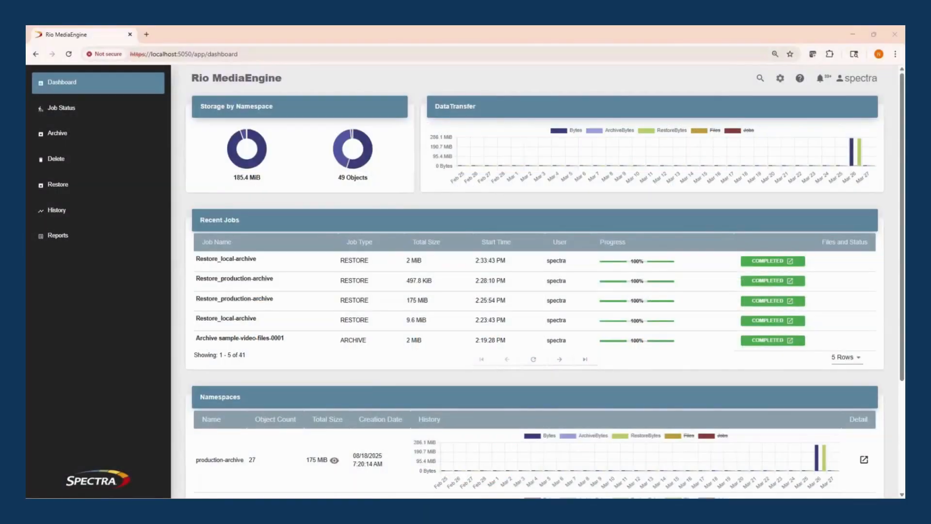
Review the System configuration information and the Cluster members page.
{"action": "left_click", "coordinate": [780, 79]}
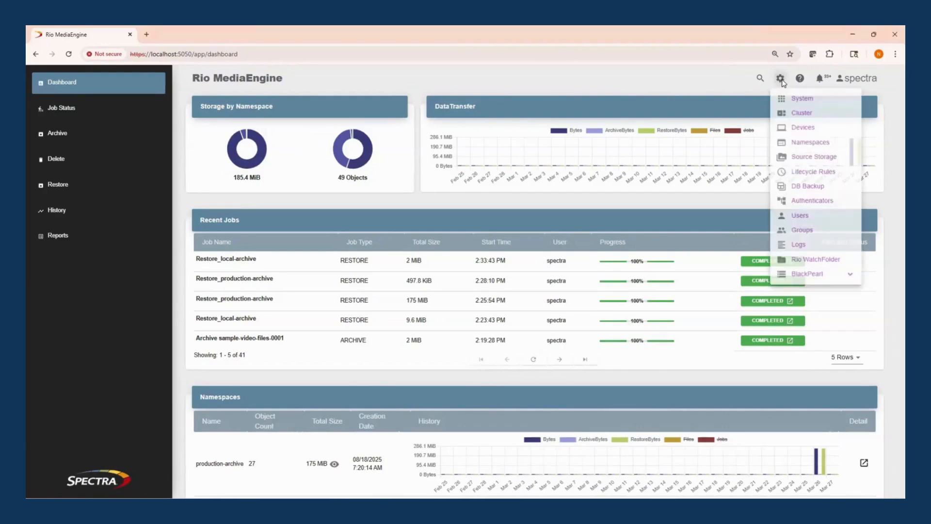
{"action": "left_click", "coordinate": [801, 102]}
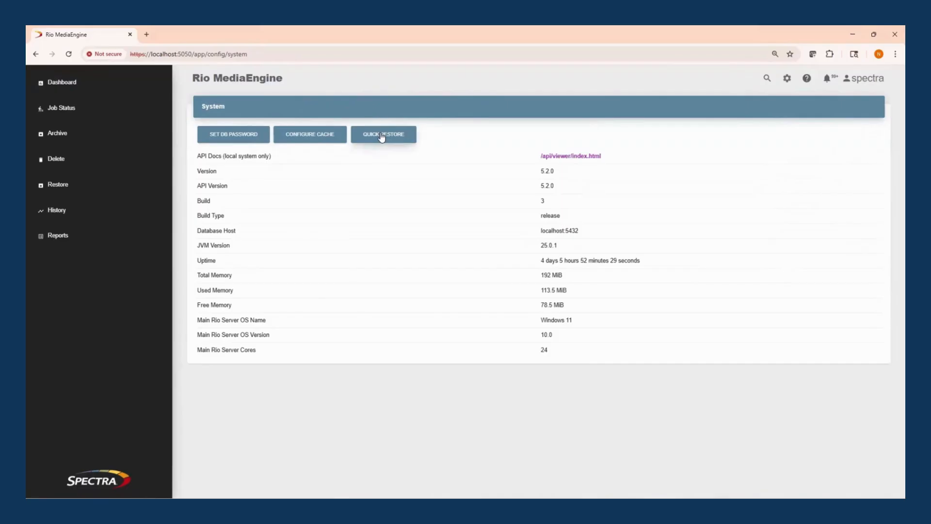
{"action": "left_click", "coordinate": [788, 78]}
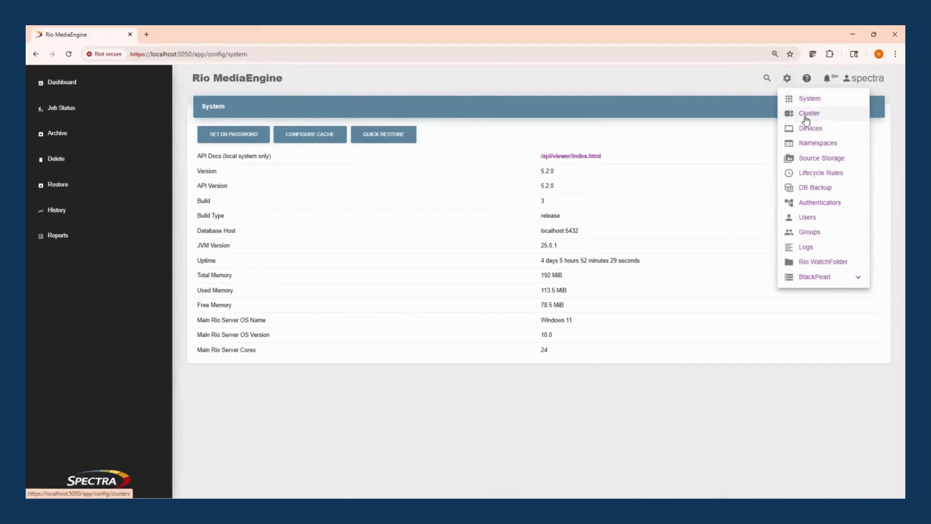
{"action": "left_click", "coordinate": [805, 117]}
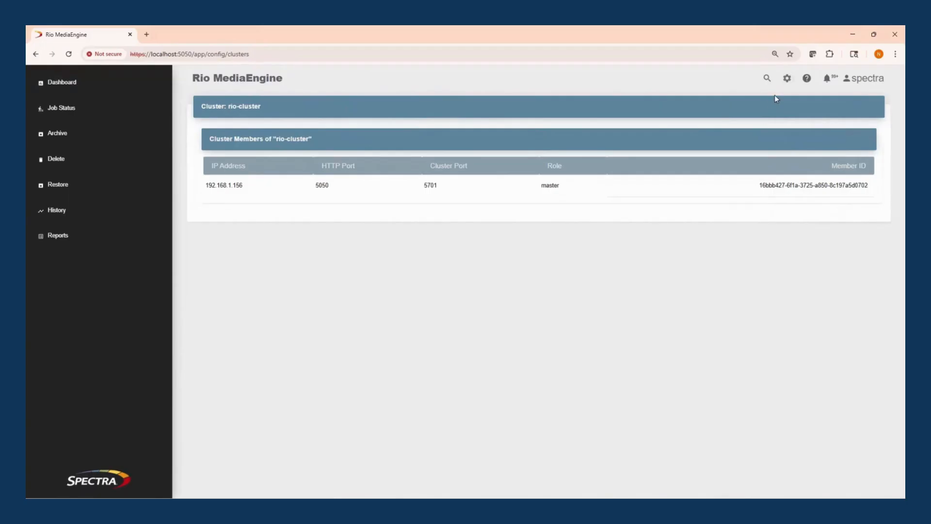
View the connected devices and the device types available for a new device, without adding one.
{"action": "left_click", "coordinate": [787, 78]}
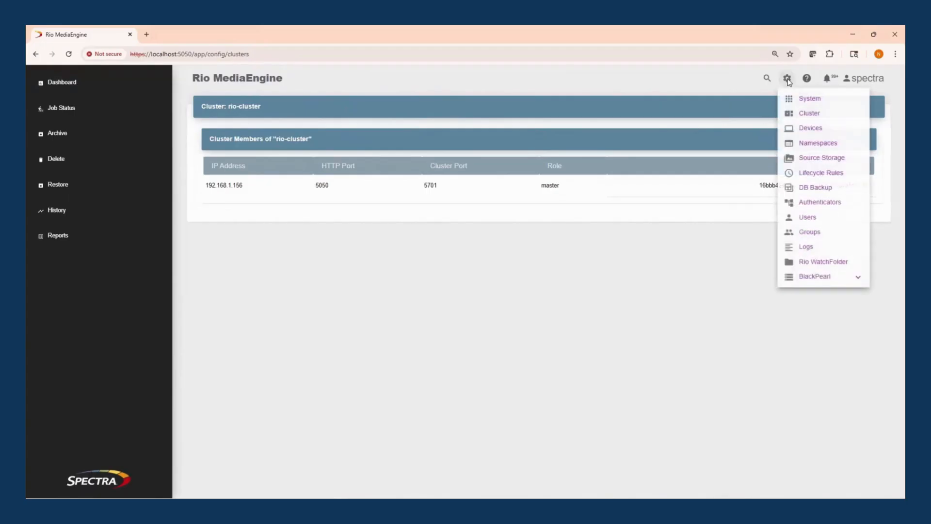
{"action": "left_click", "coordinate": [818, 129]}
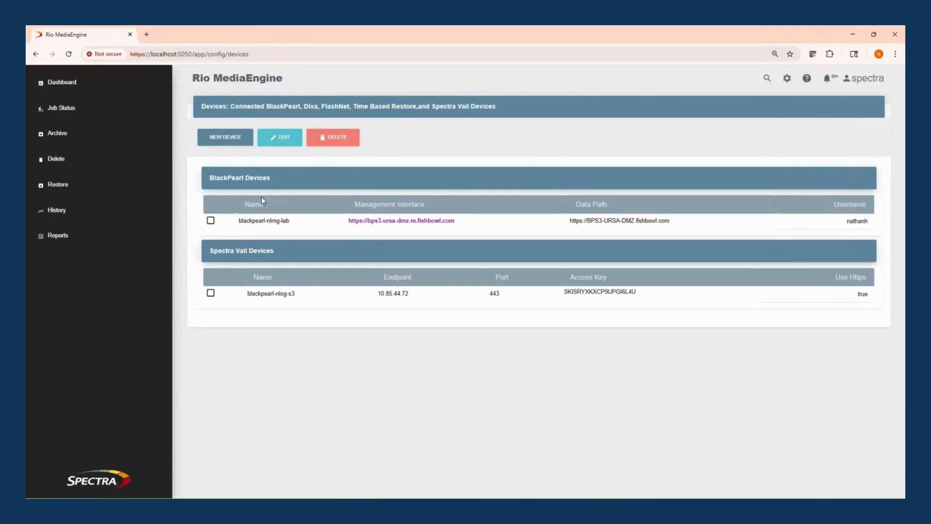
{"action": "left_click", "coordinate": [242, 142]}
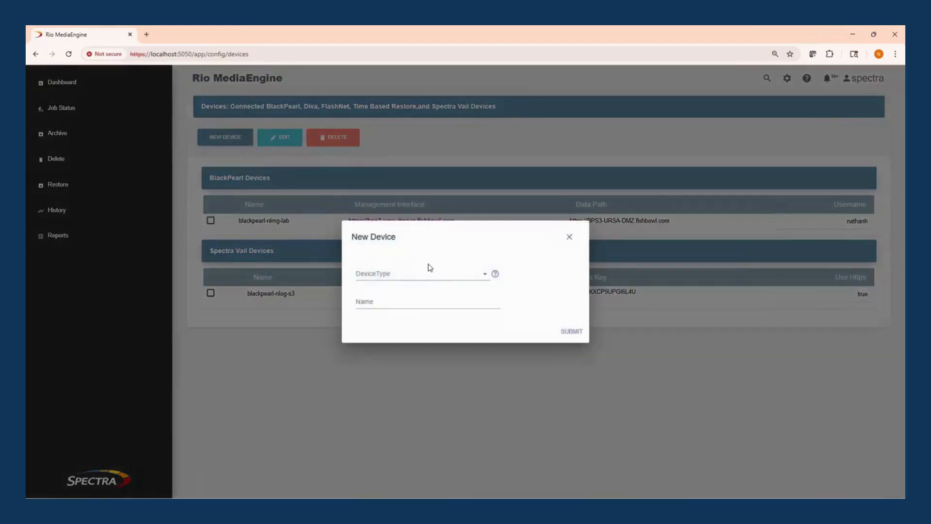
{"action": "left_click", "coordinate": [429, 274]}
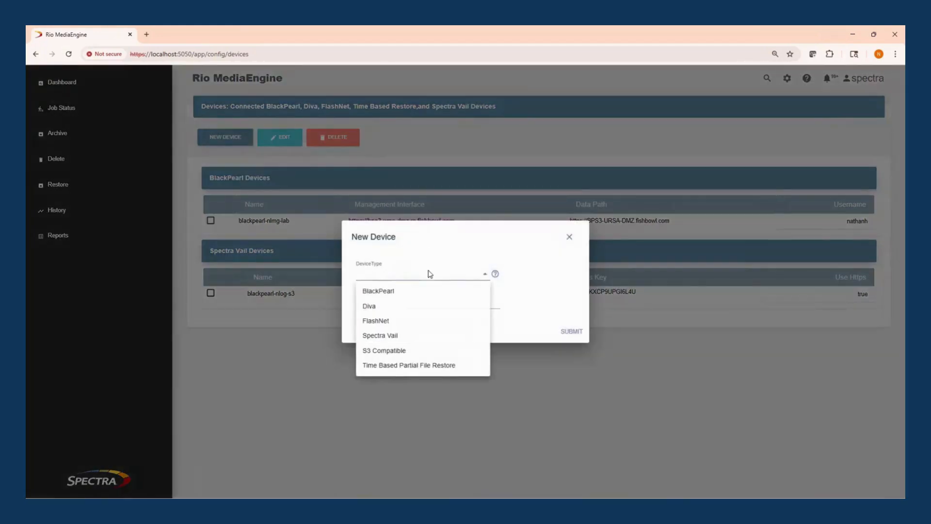
{"action": "left_click", "coordinate": [452, 247]}
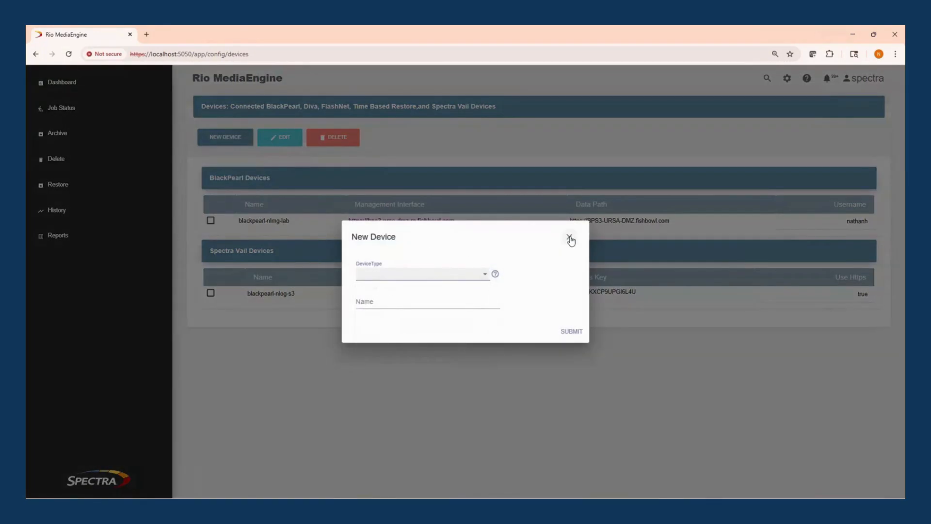
{"action": "left_click", "coordinate": [570, 237]}
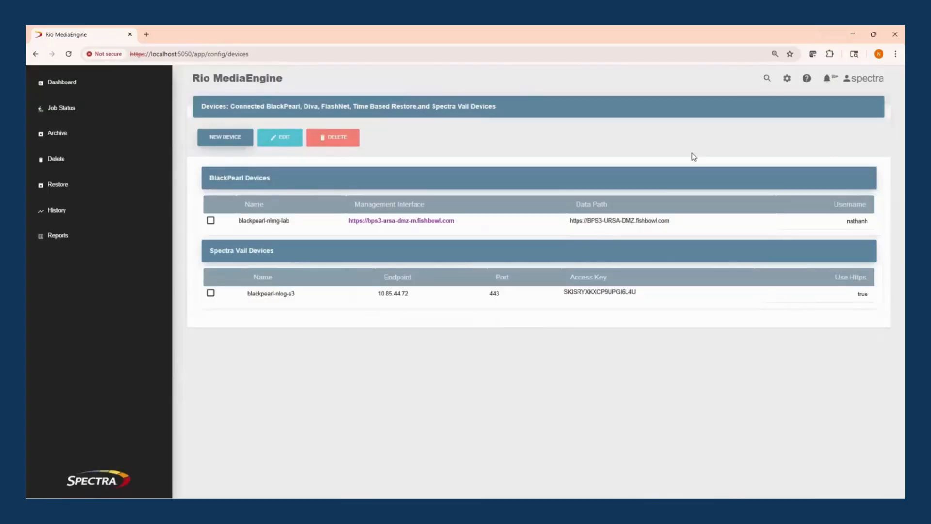
Review the Source Storage list, the Lifecycle Rules, and the options for creating a lifecycle rule, without submitting a new rule.
{"action": "left_click", "coordinate": [787, 78]}
{"action": "left_click", "coordinate": [824, 161]}
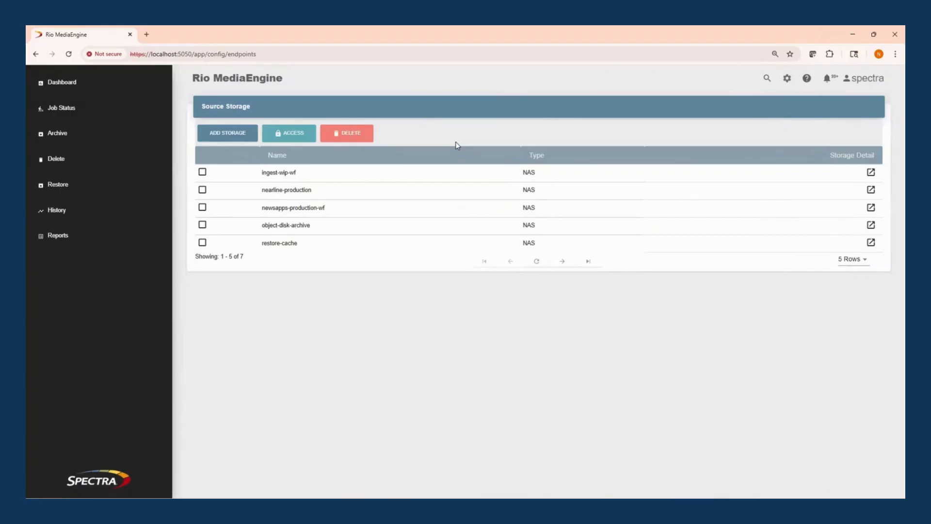
{"action": "left_click", "coordinate": [788, 79]}
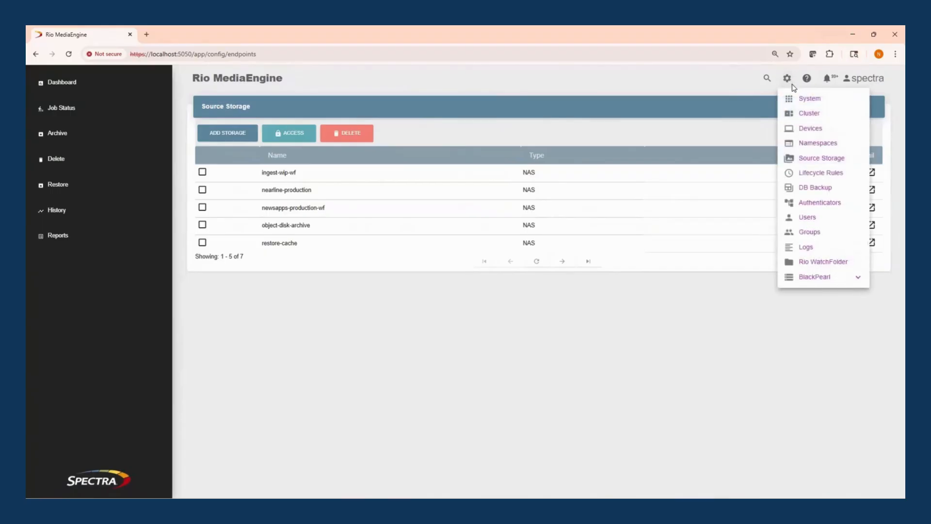
{"action": "left_click", "coordinate": [820, 179]}
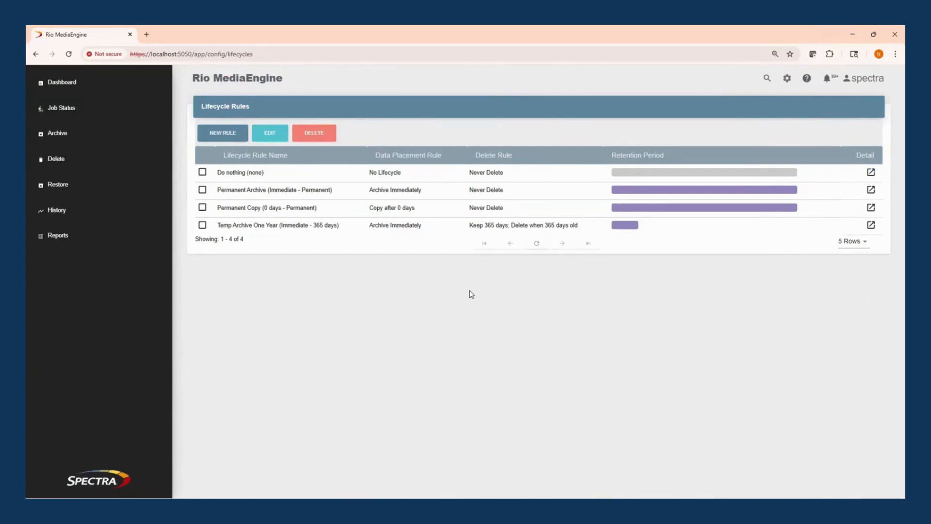
{"action": "left_click", "coordinate": [240, 134]}
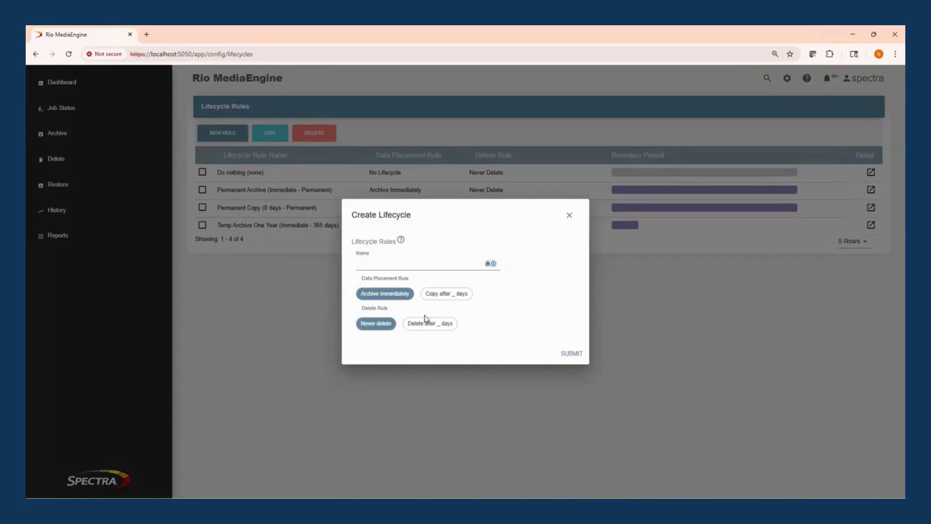
{"action": "left_click", "coordinate": [568, 215]}
Open the Namespaces configuration page.
{"action": "left_click", "coordinate": [786, 78]}
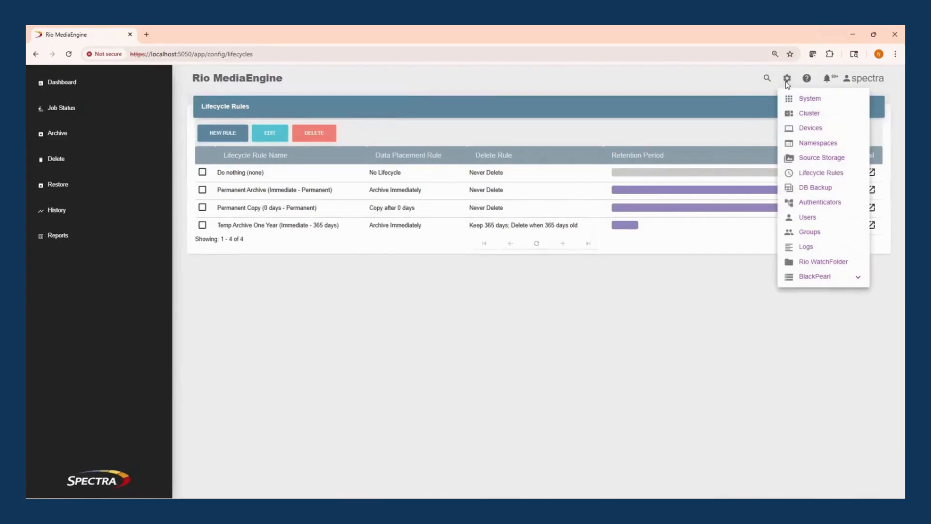
{"action": "left_click", "coordinate": [822, 147]}
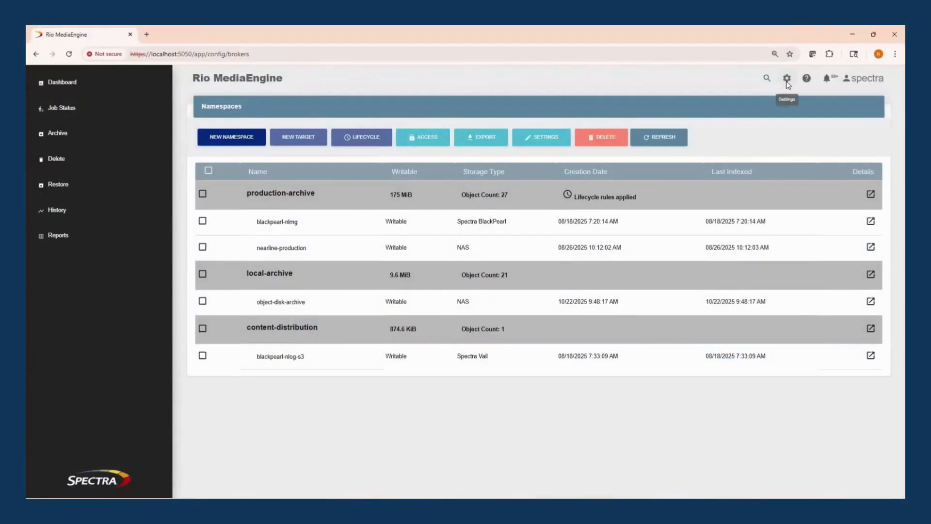
Review the Authenticators page, the Active Directory and SSO settings for a new authenticator, and the SSO provider types, without submitting one.
{"action": "left_click", "coordinate": [787, 81]}
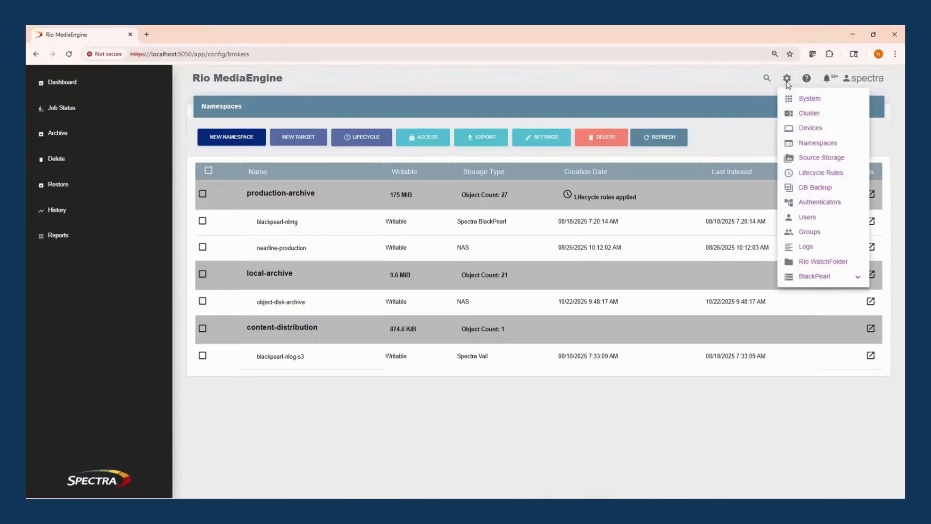
{"action": "left_click", "coordinate": [814, 206]}
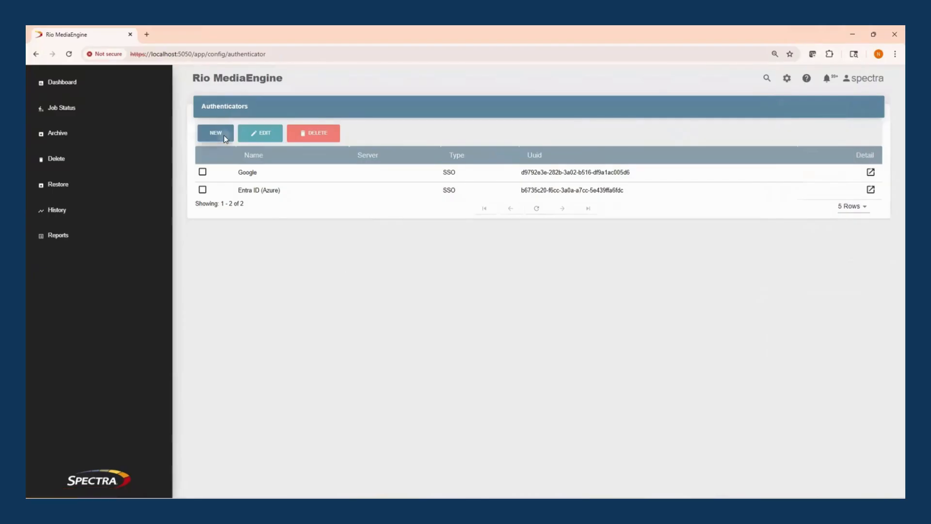
{"action": "left_click", "coordinate": [224, 137]}
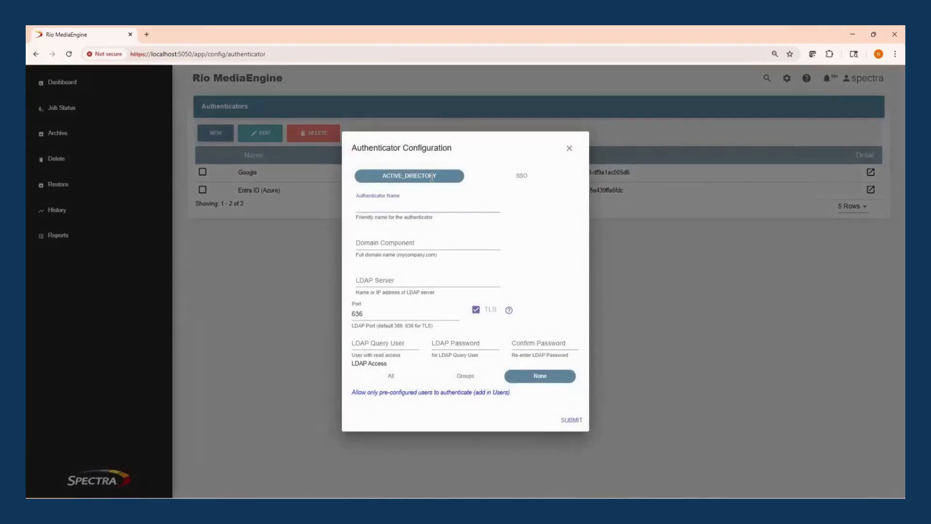
{"action": "left_click", "coordinate": [519, 179]}
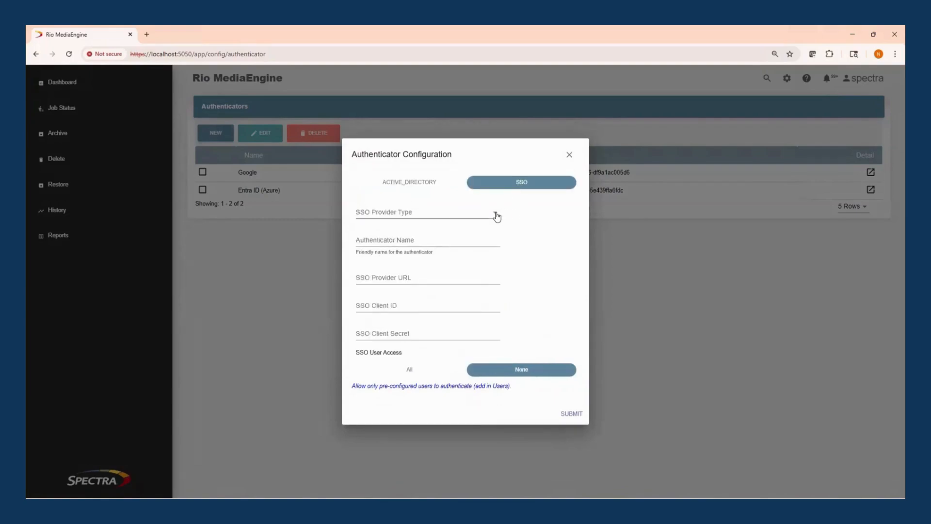
{"action": "left_click", "coordinate": [497, 217]}
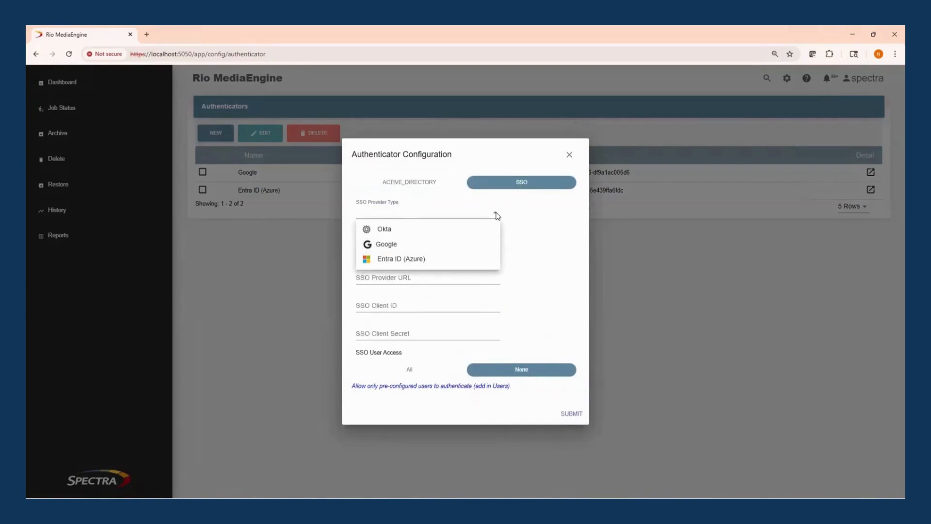
{"action": "left_click", "coordinate": [496, 216]}
{"action": "left_click", "coordinate": [569, 155]}
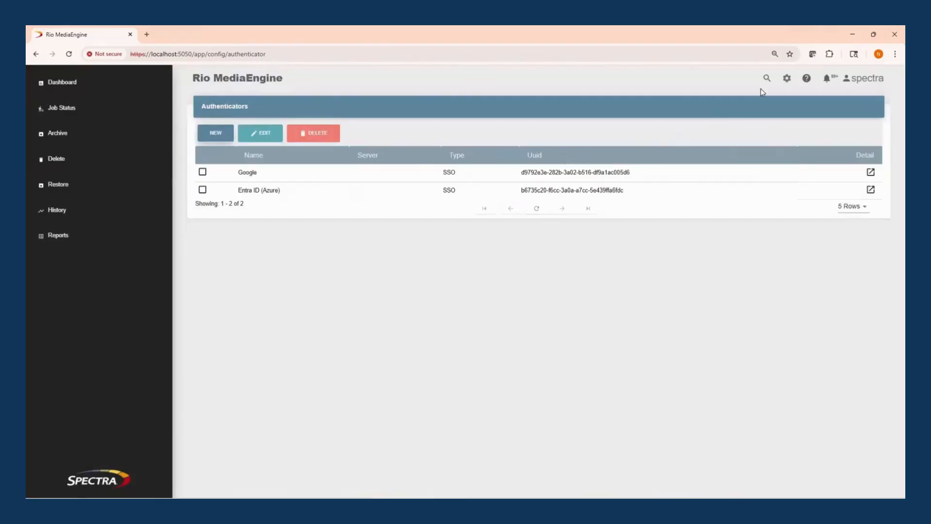
Review the Users page and the roles available for a new user, without creating one.
{"action": "left_click", "coordinate": [787, 78]}
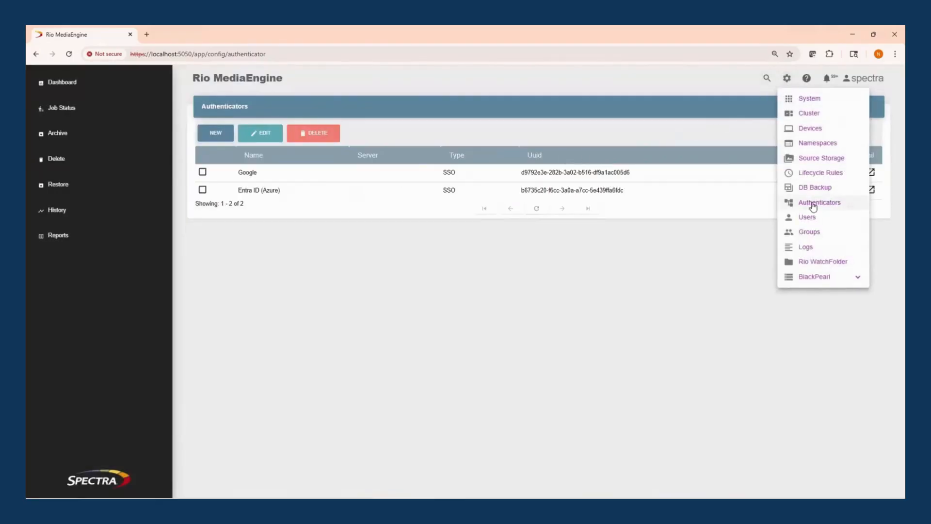
{"action": "left_click", "coordinate": [812, 218]}
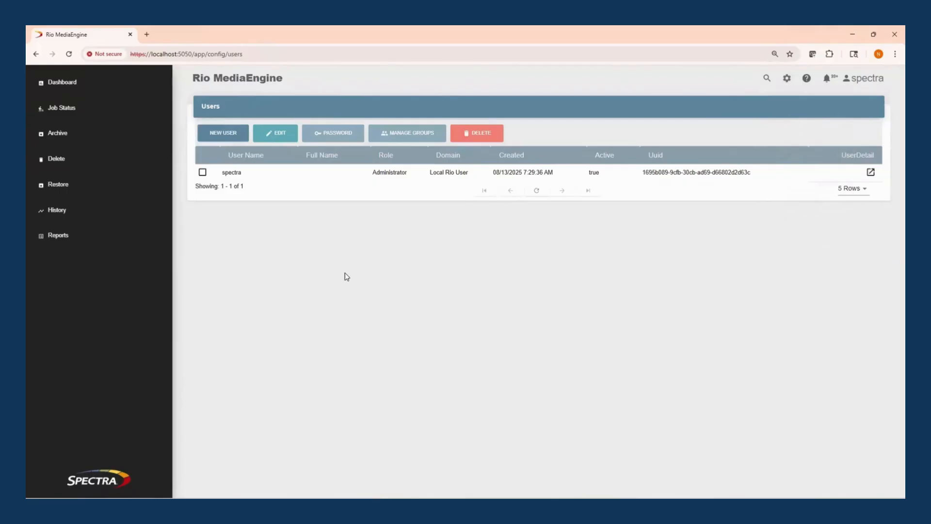
{"action": "left_click", "coordinate": [223, 132]}
{"action": "left_click", "coordinate": [409, 206]}
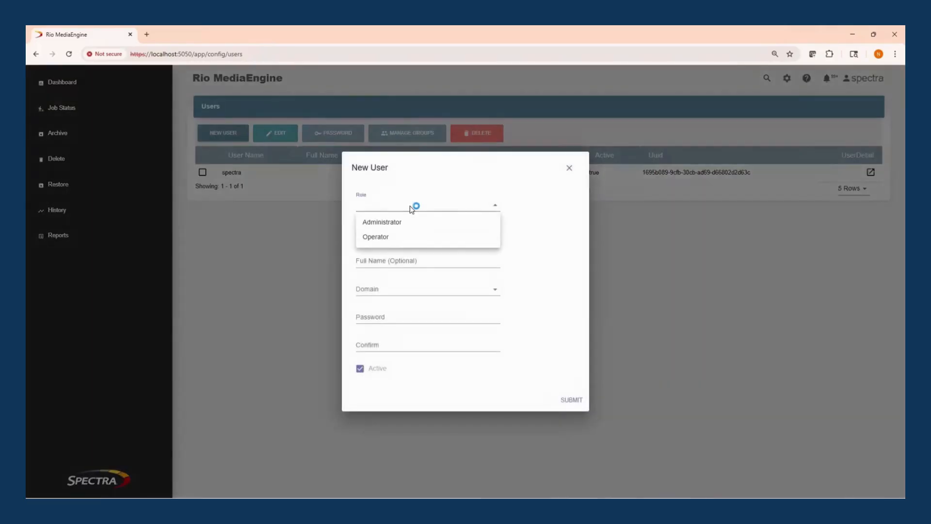
{"action": "left_click", "coordinate": [534, 208]}
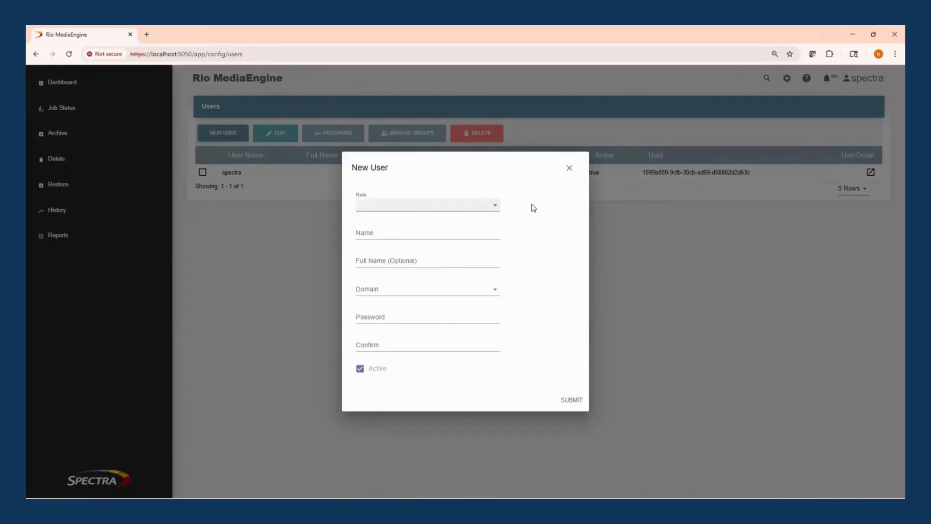
{"action": "left_click", "coordinate": [569, 168]}
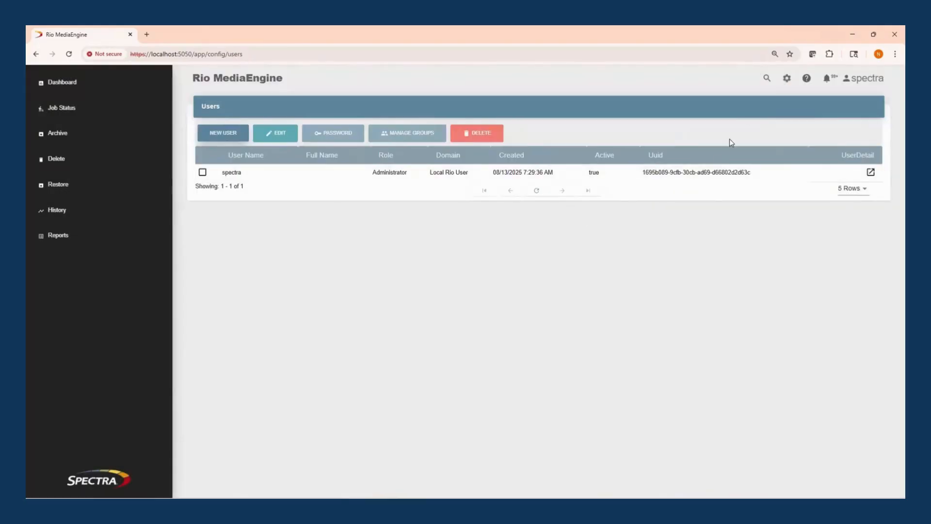
View the Groups configuration page and bring up the list of configuration pages again.
{"action": "left_click", "coordinate": [787, 79]}
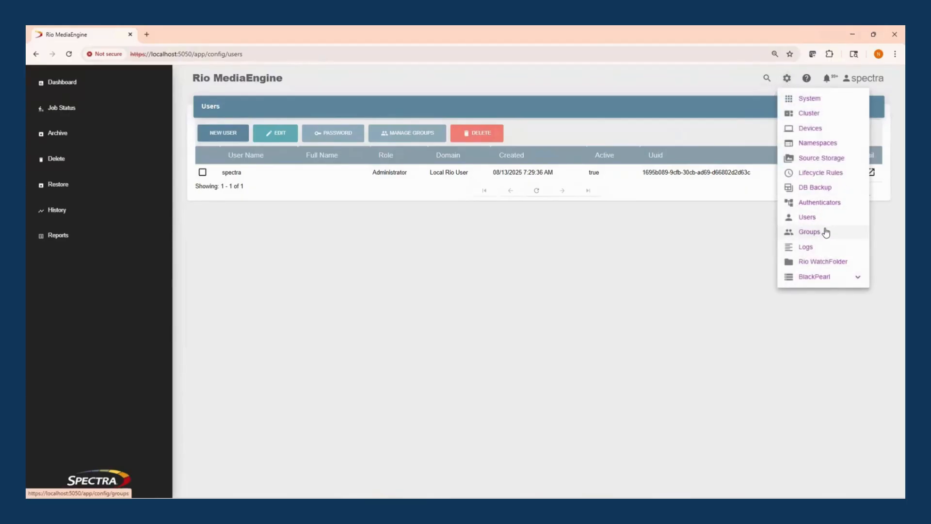
{"action": "left_click", "coordinate": [809, 232]}
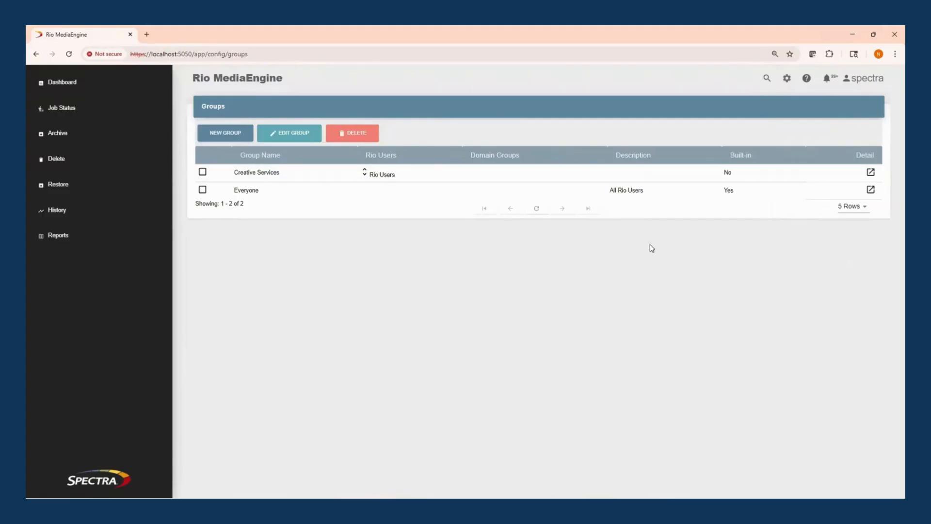
{"action": "left_click", "coordinate": [787, 78]}
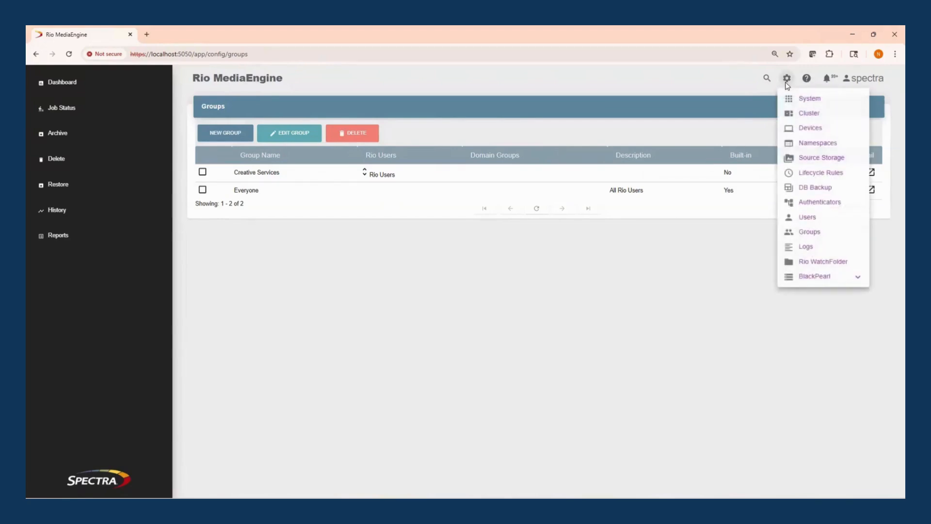